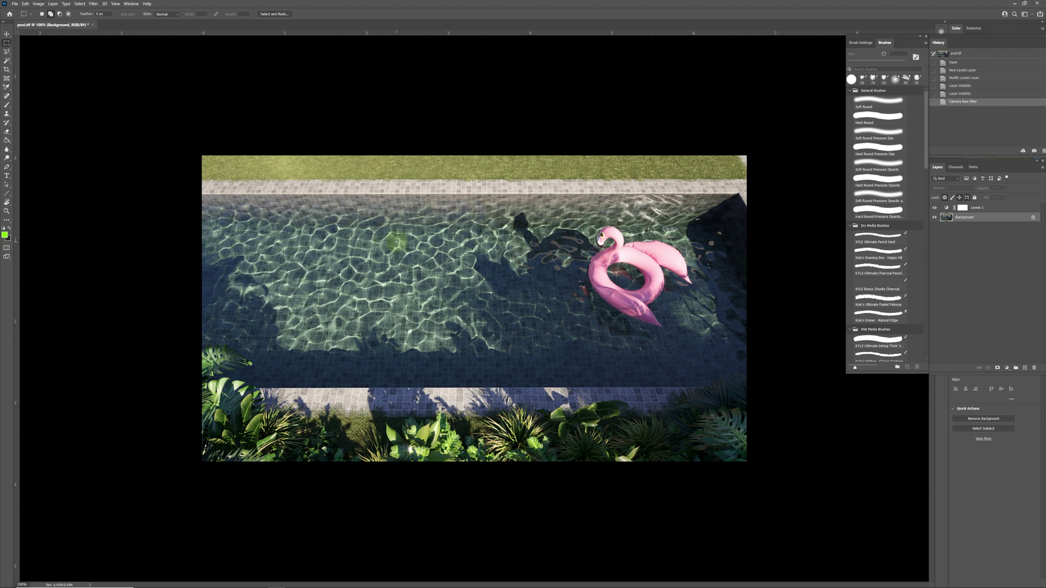
- Switch to 3ds Max and select the pool's water surface plane in the camera view
{"action": "left_click", "coordinate": [1016, 4]}
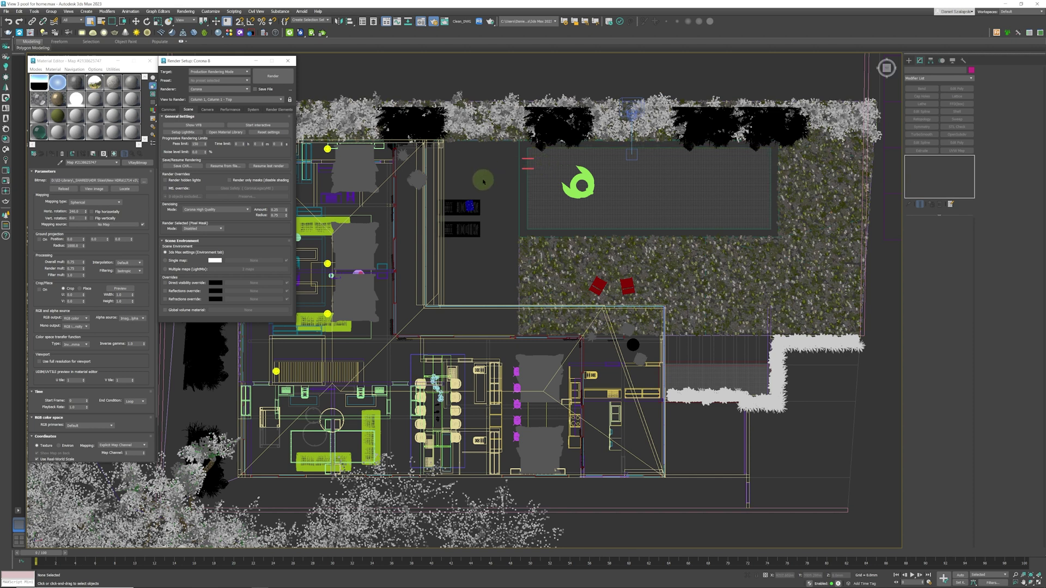
{"action": "middle_click_drag", "start_coordinate": [485, 187], "coordinate": [430, 242]}
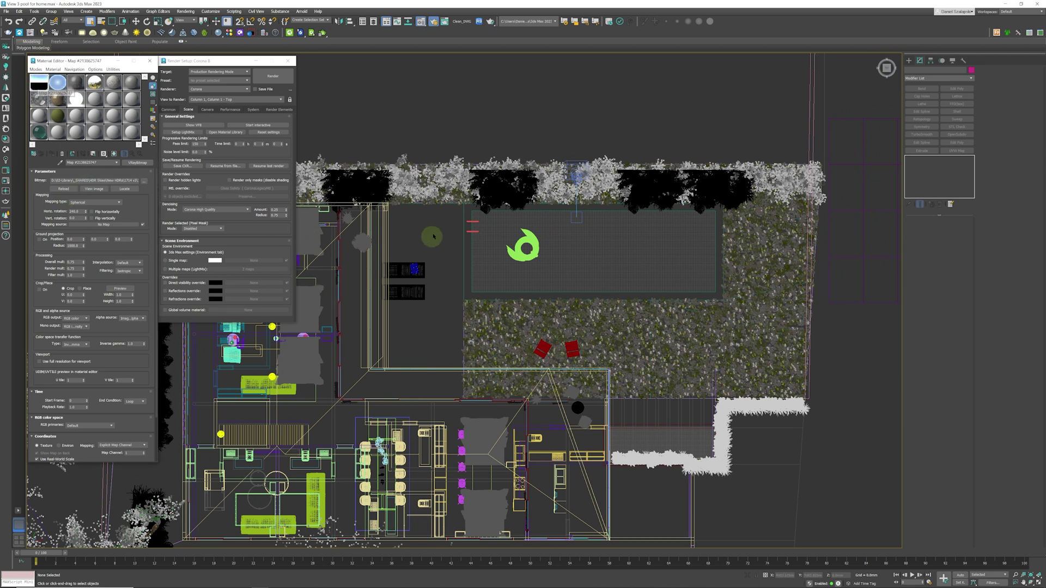
{"action": "scroll", "coordinate": [411, 261], "scroll_direction": "up", "scroll_amount": 3}
{"action": "scroll", "coordinate": [600, 275], "scroll_direction": "up", "scroll_amount": 2}
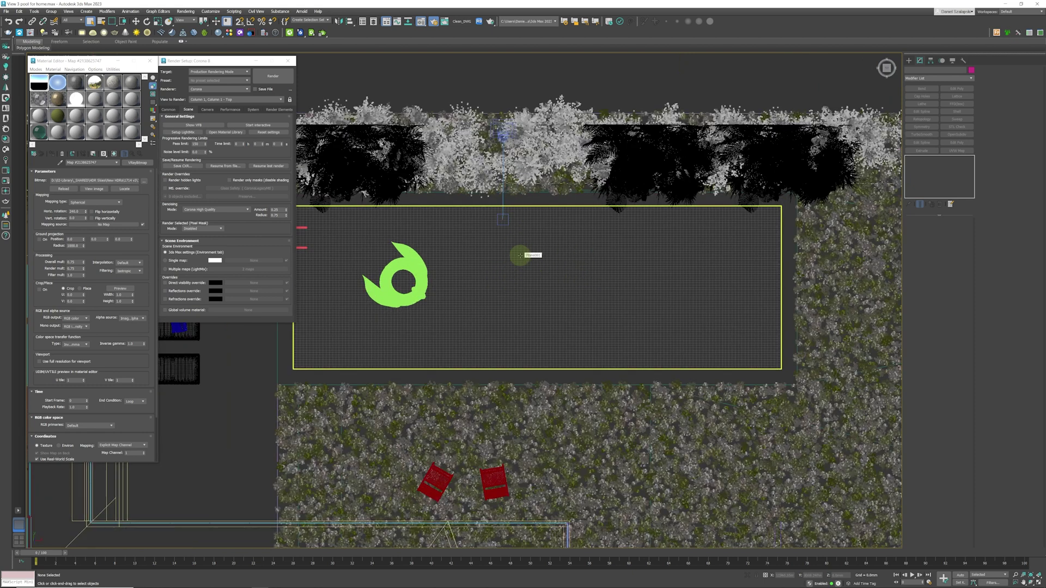
{"action": "key", "text": "c"}
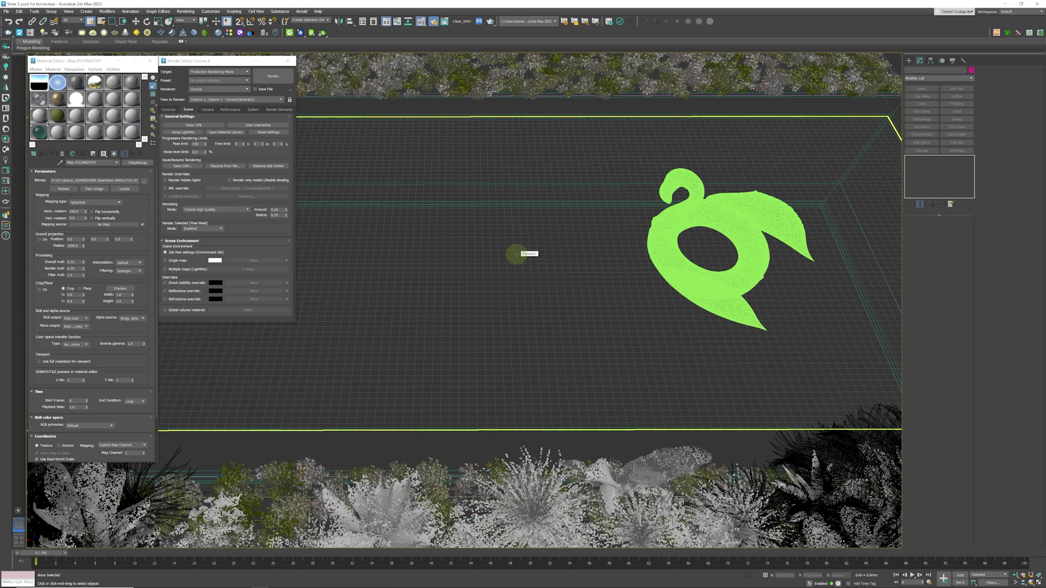
{"action": "left_click", "coordinate": [517, 254]}
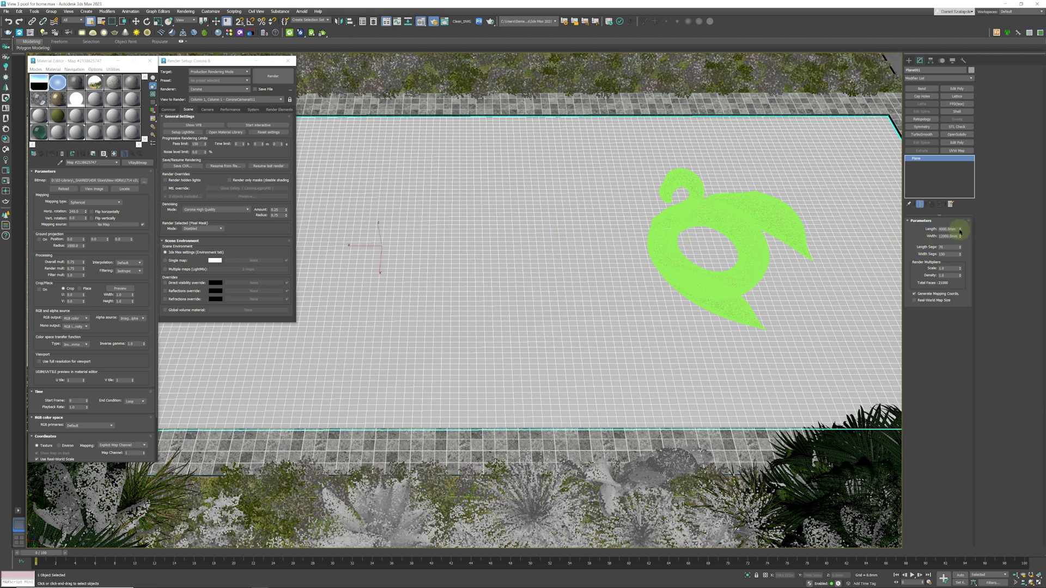
{"action": "left_click_drag", "start_coordinate": [960, 229], "coordinate": [964, 256]}
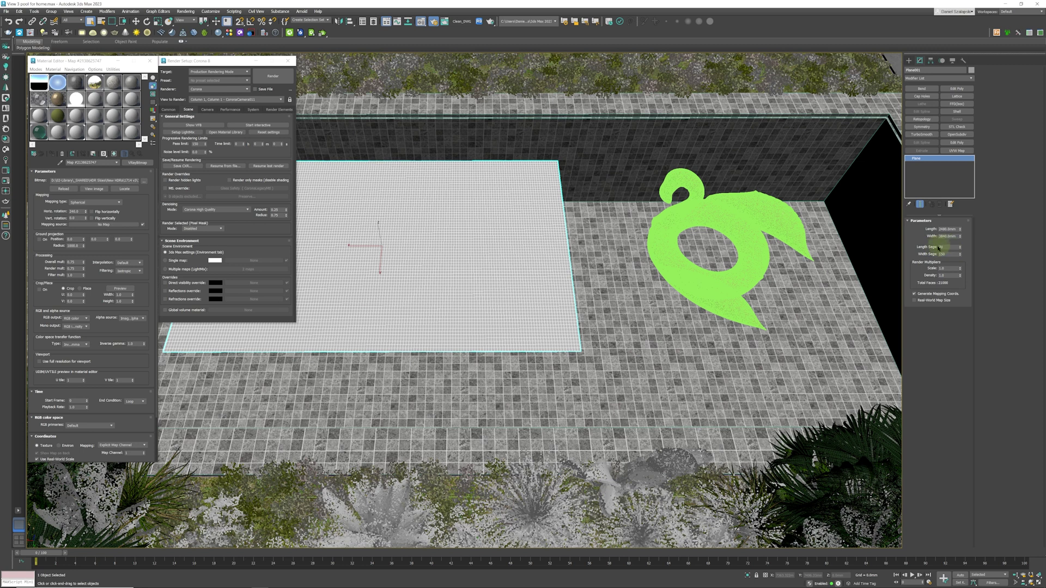
{"action": "double_click", "coordinate": [946, 246]}
{"action": "left_click", "coordinate": [638, 284]}
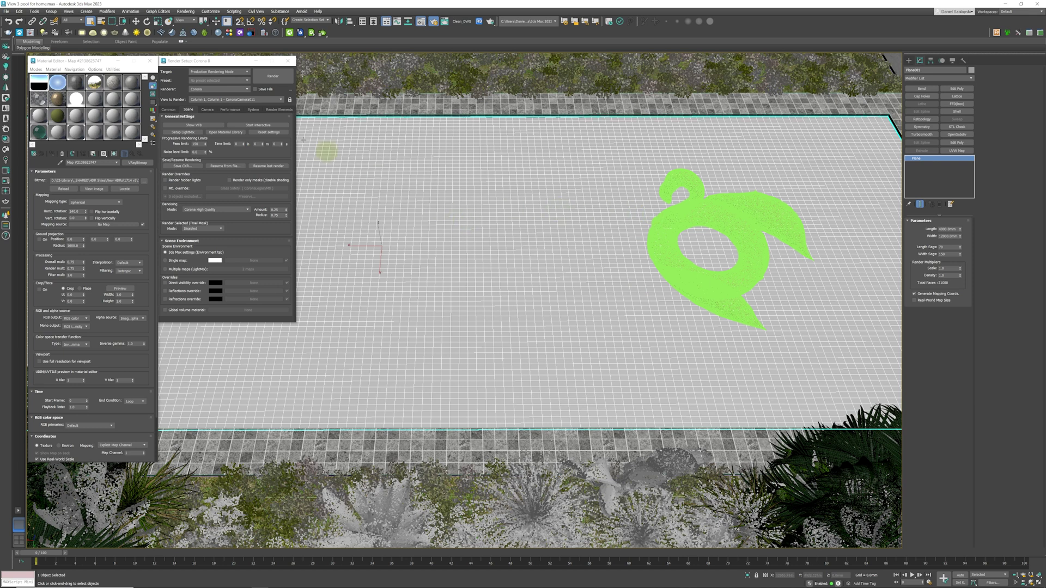
- Start the interactive render and, with the overlapping windows moved aside, open the water material's parameters
{"action": "left_click_drag", "start_coordinate": [217, 62], "coordinate": [231, 65]}
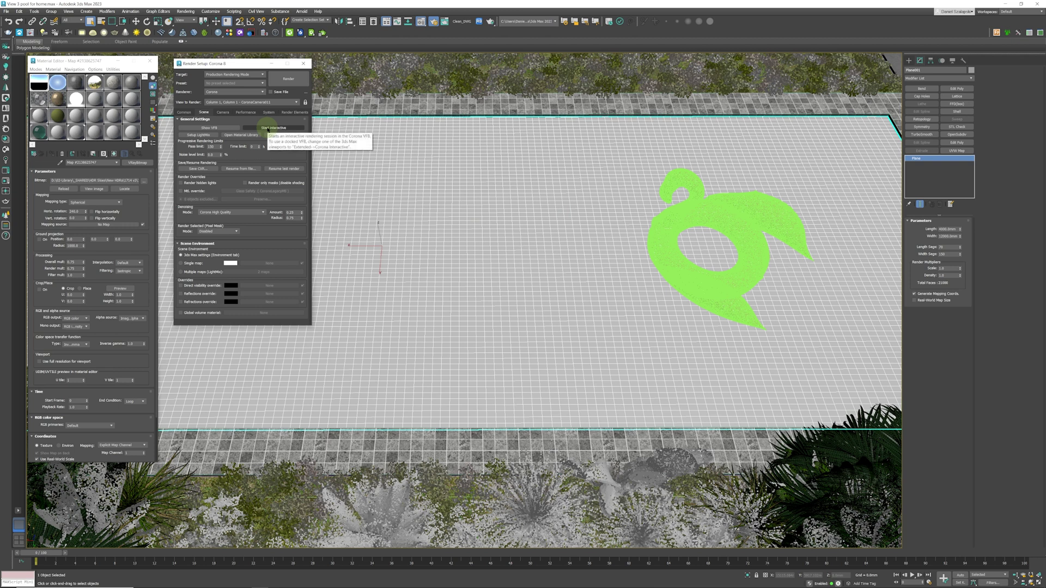
{"action": "left_click", "coordinate": [267, 127]}
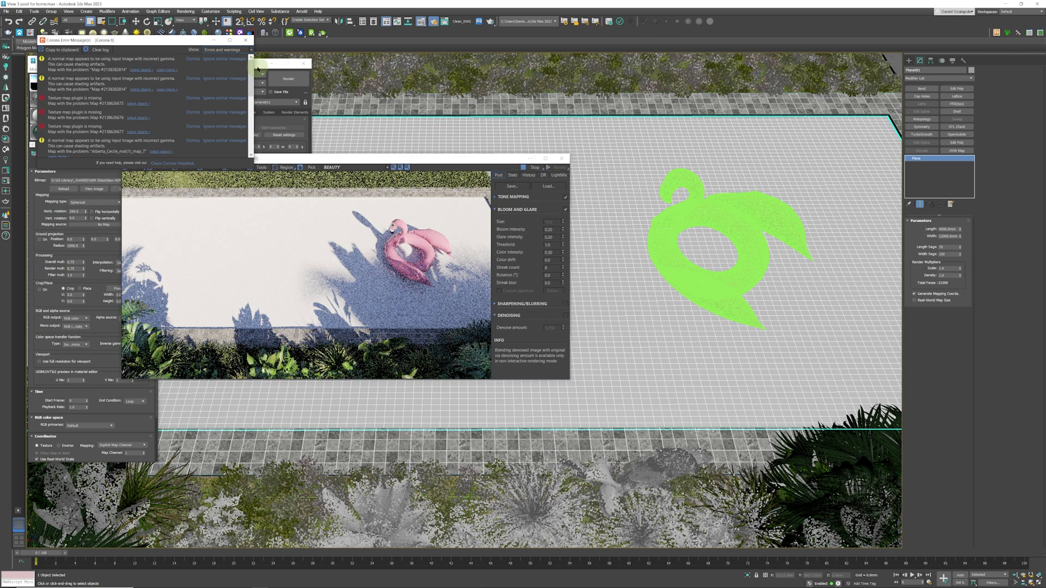
{"action": "left_click_drag", "start_coordinate": [258, 68], "coordinate": [677, 117]}
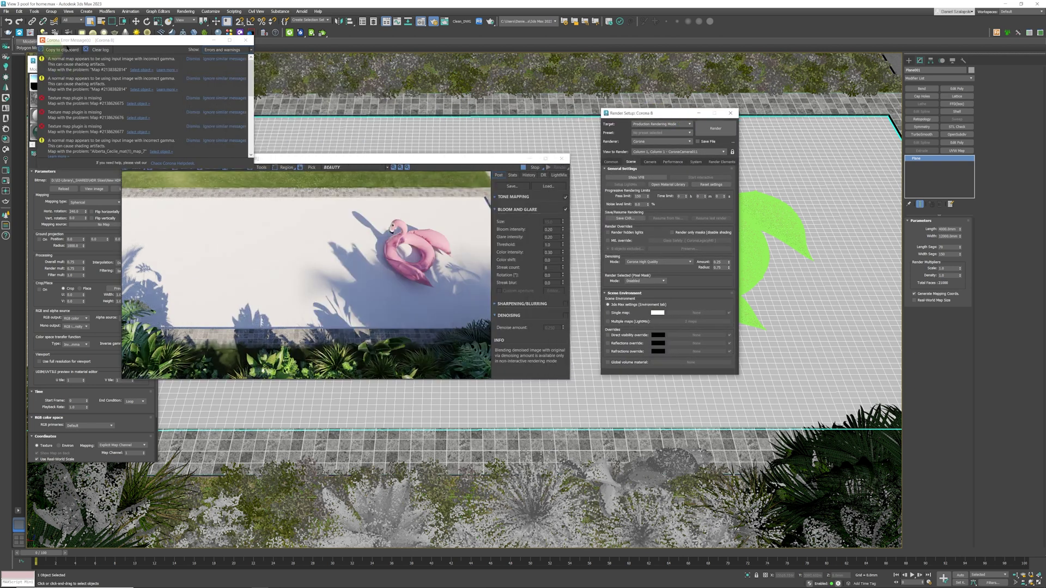
{"action": "left_click_drag", "start_coordinate": [131, 40], "coordinate": [305, 25]}
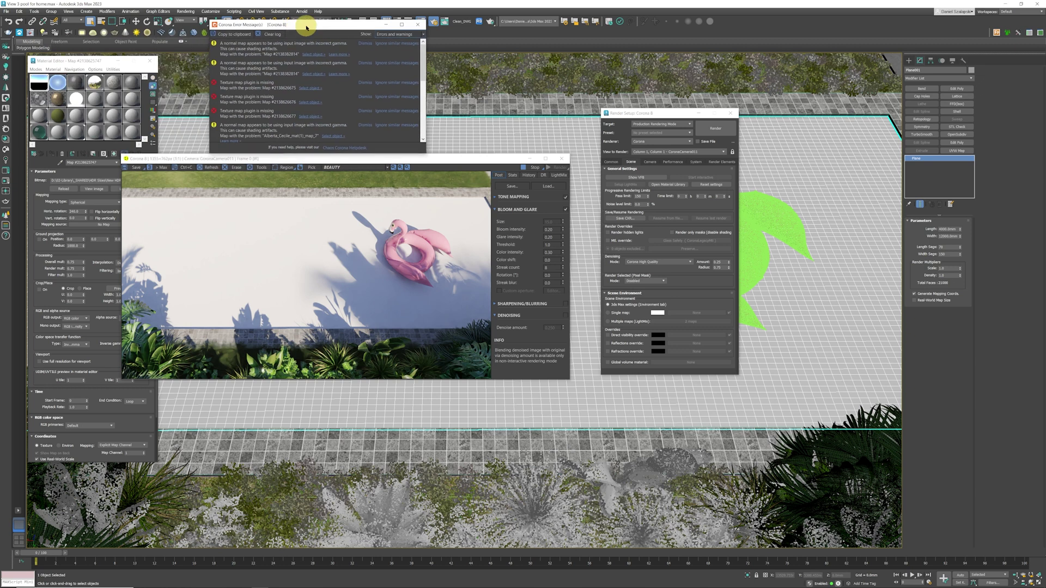
{"action": "left_click", "coordinate": [76, 133]}
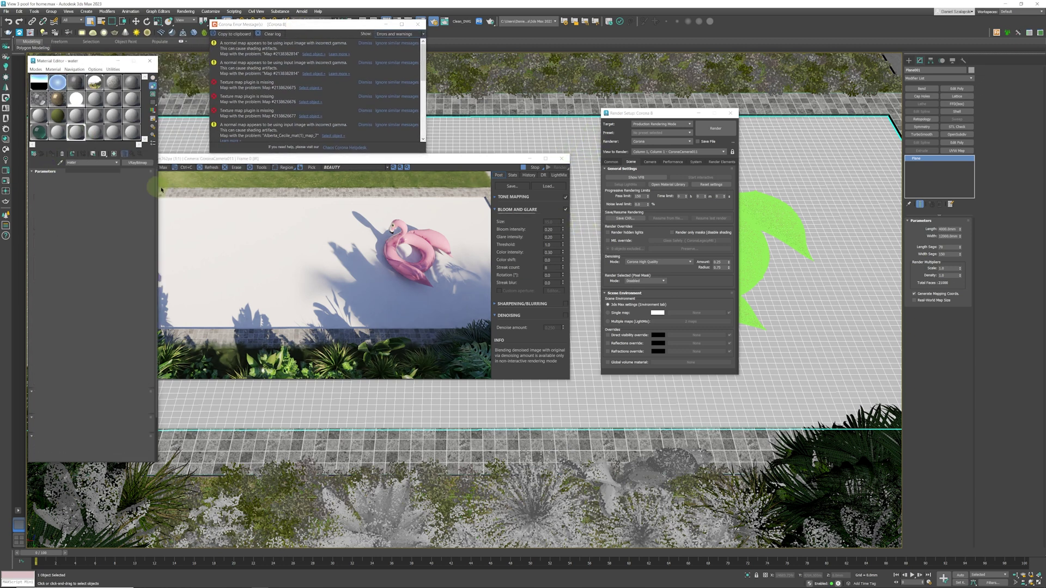
{"action": "left_click", "coordinate": [82, 138]}
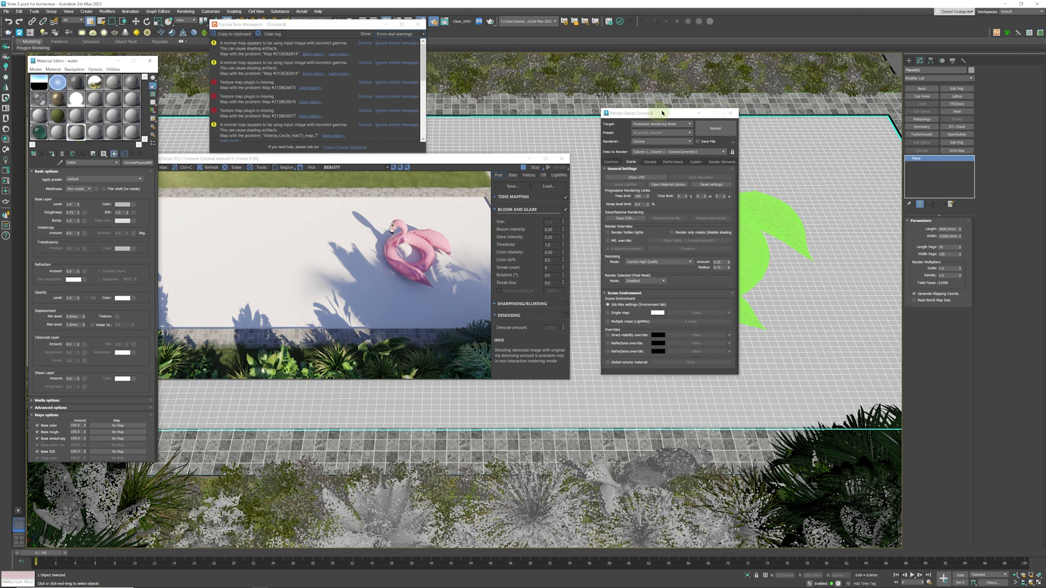
- Enable the Caustics Solver in the render performance settings and include caustics from the environment
{"action": "left_click_drag", "start_coordinate": [662, 115], "coordinate": [561, 79]}
{"action": "left_click", "coordinate": [531, 126]}
{"action": "left_click", "coordinate": [572, 125]}
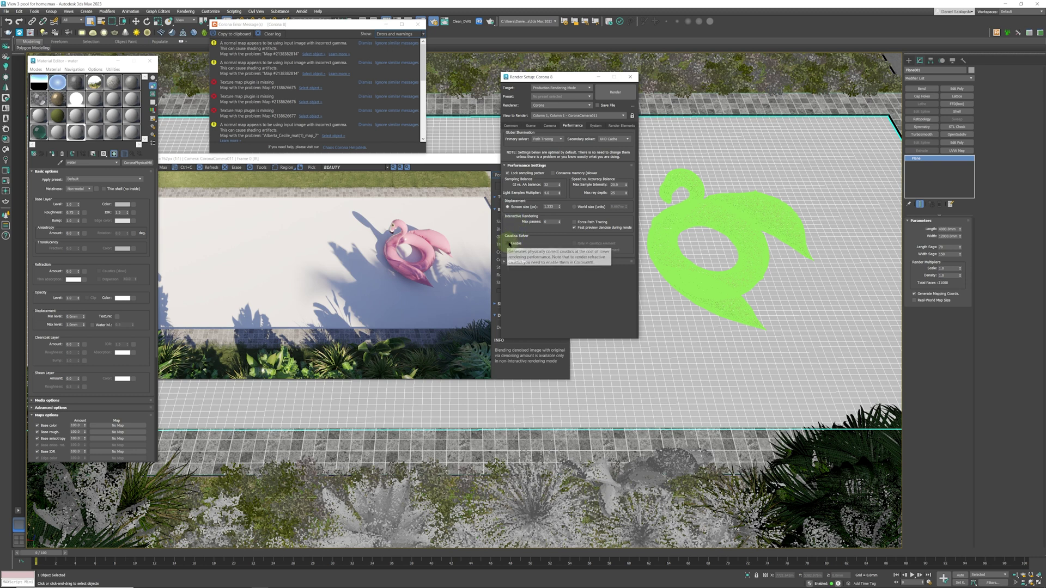
{"action": "left_click", "coordinate": [508, 243]}
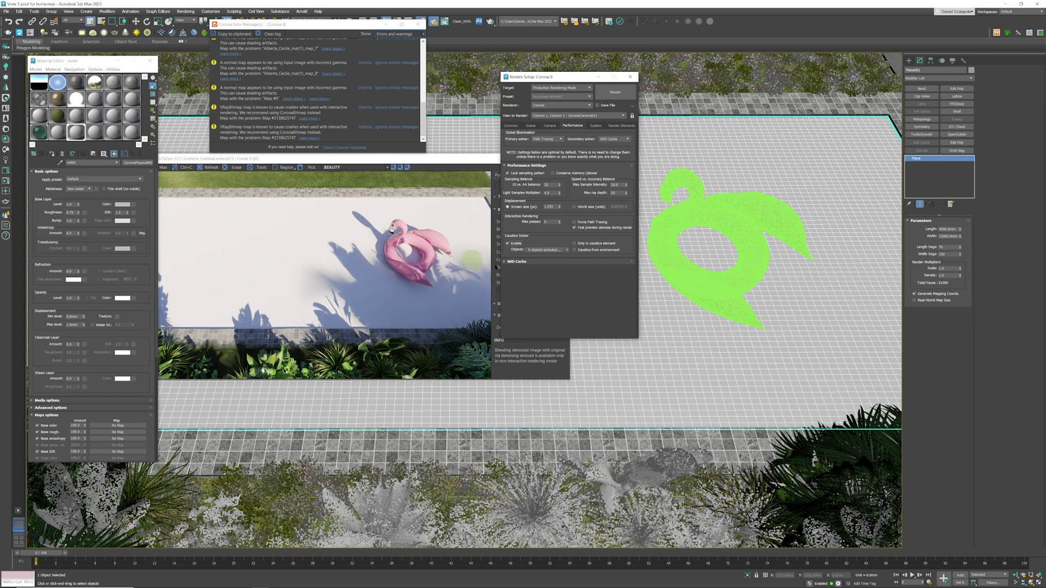
{"action": "mouse_move", "coordinate": [576, 252]}
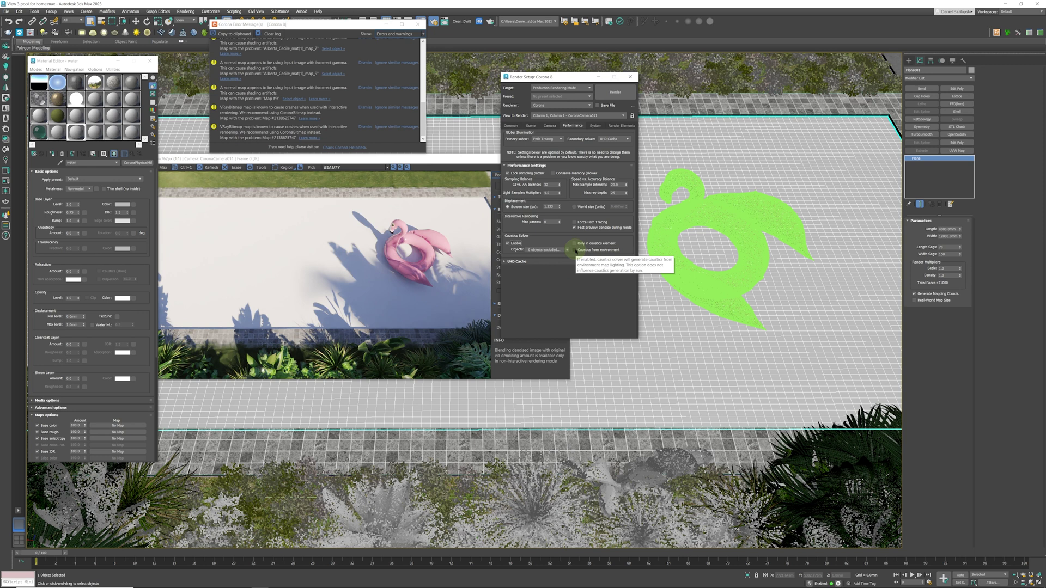
{"action": "left_click", "coordinate": [575, 250]}
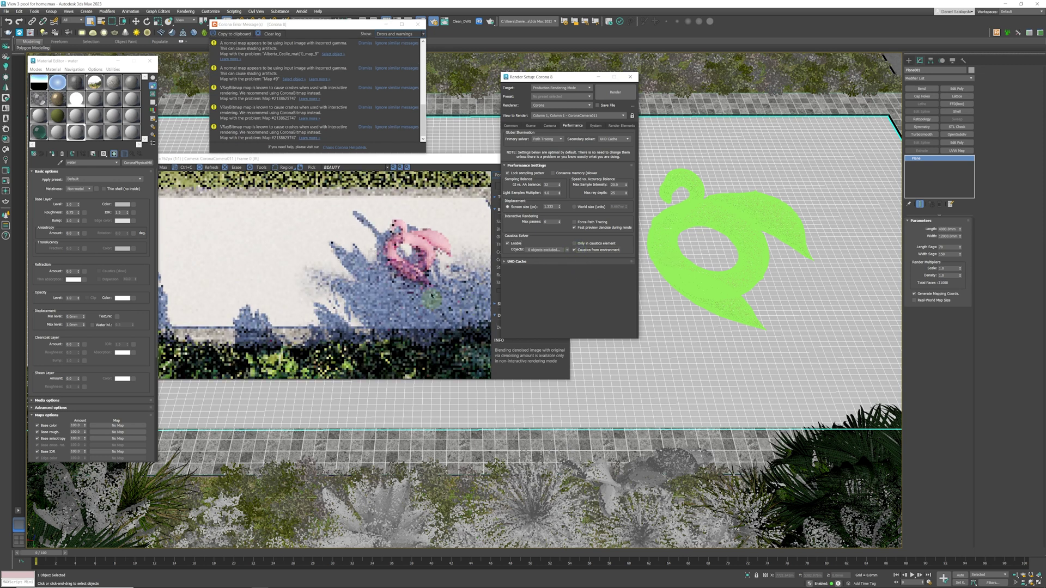
{"action": "left_click_drag", "start_coordinate": [560, 77], "coordinate": [787, 70]}
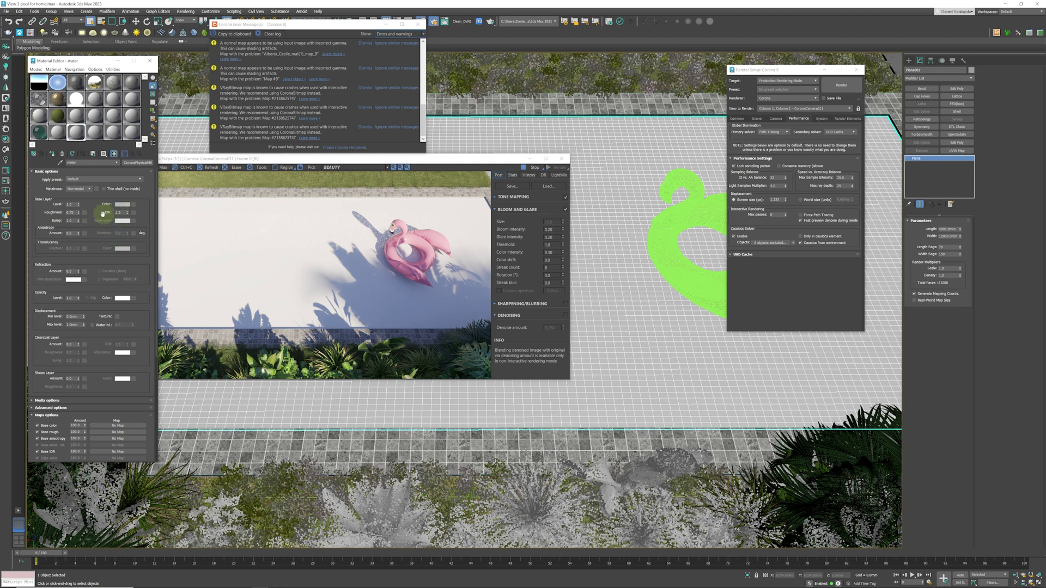
- Set the water material's base layer IOR to 1.33 and its roughness to 0
{"action": "mouse_move", "coordinate": [123, 212]}
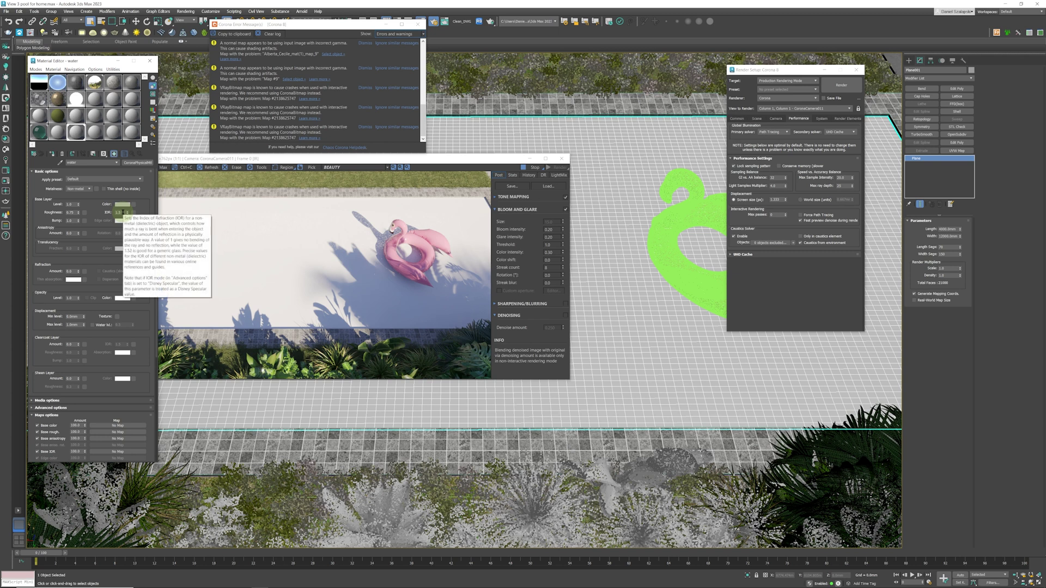
{"action": "double_click", "coordinate": [119, 213]}
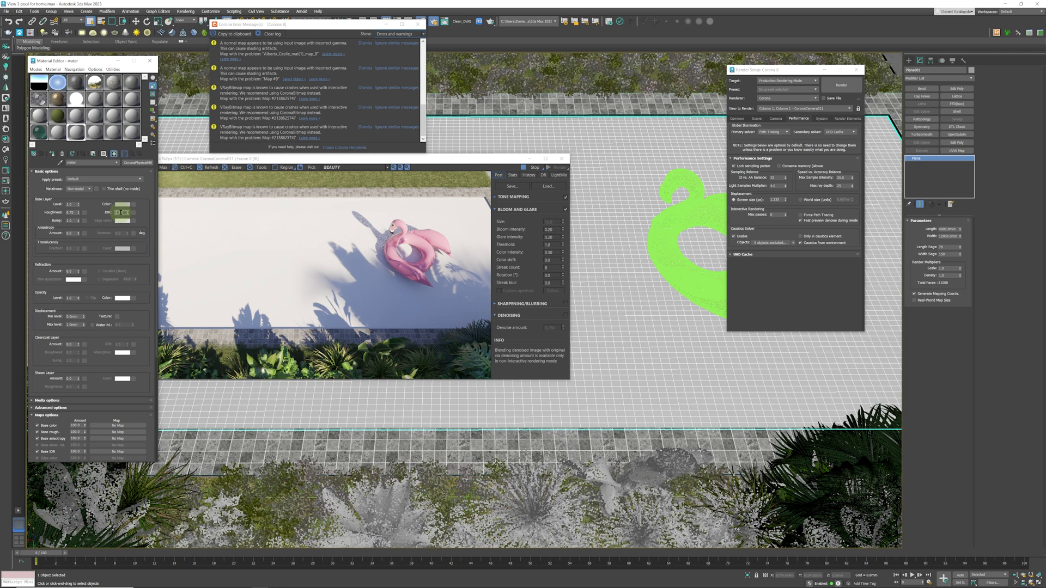
{"action": "type", "text": "1.33"}
{"action": "key", "text": "Return"}
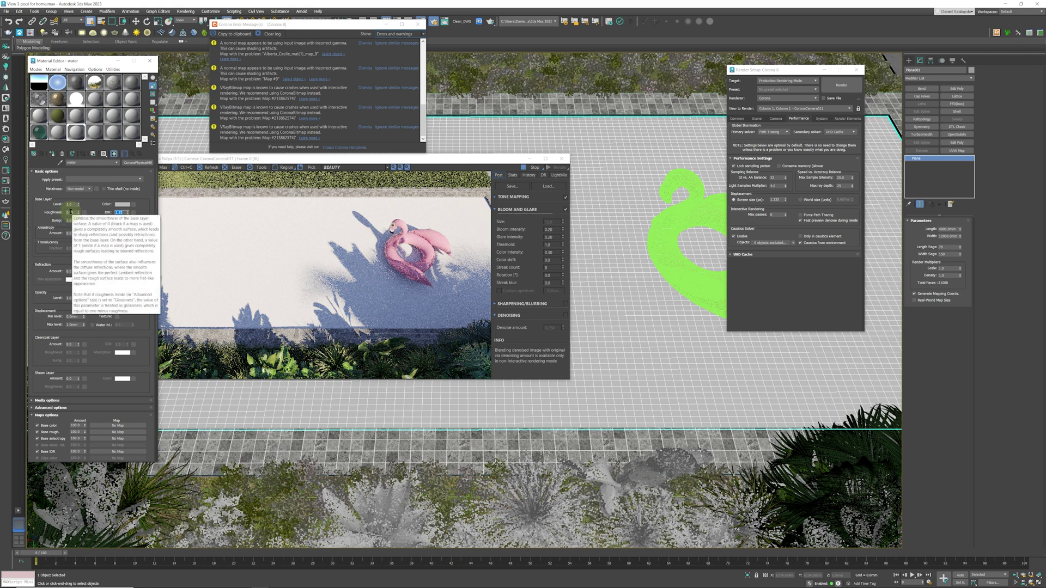
{"action": "double_click", "coordinate": [74, 213]}
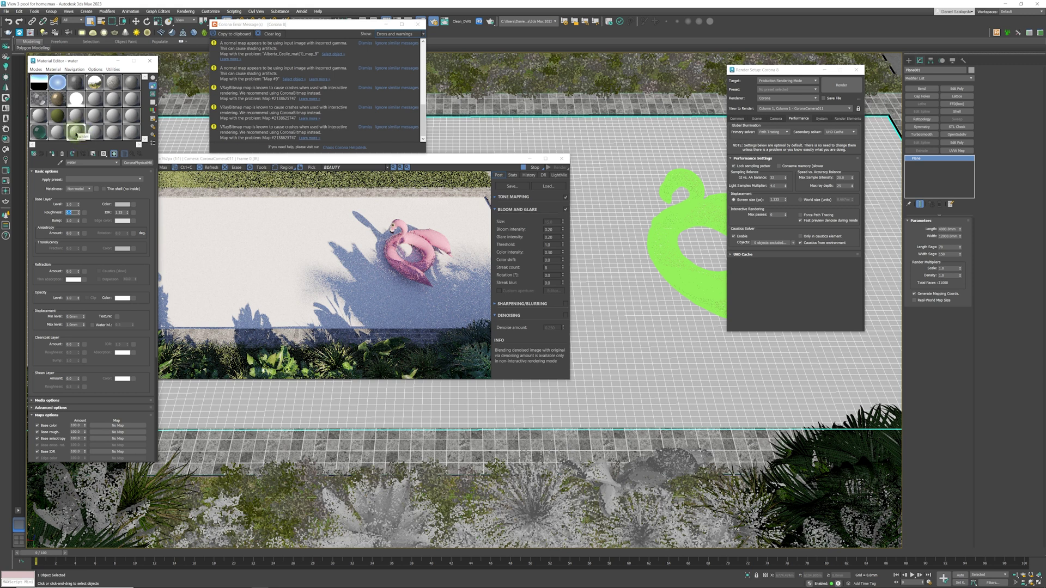
{"action": "left_click", "coordinate": [76, 214]}
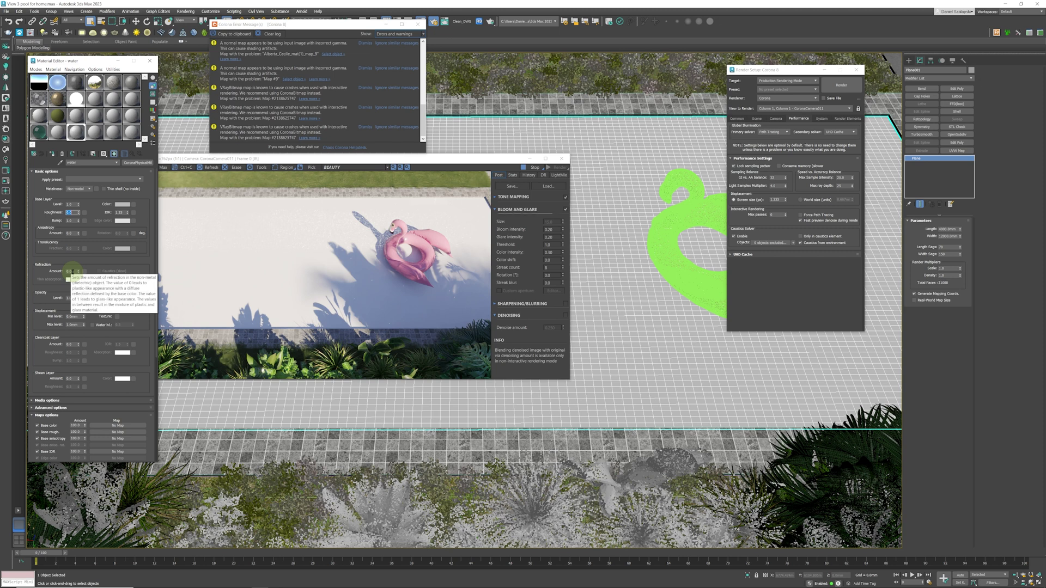
- Set the water material's refraction amount to 1
{"action": "left_click", "coordinate": [71, 271]}
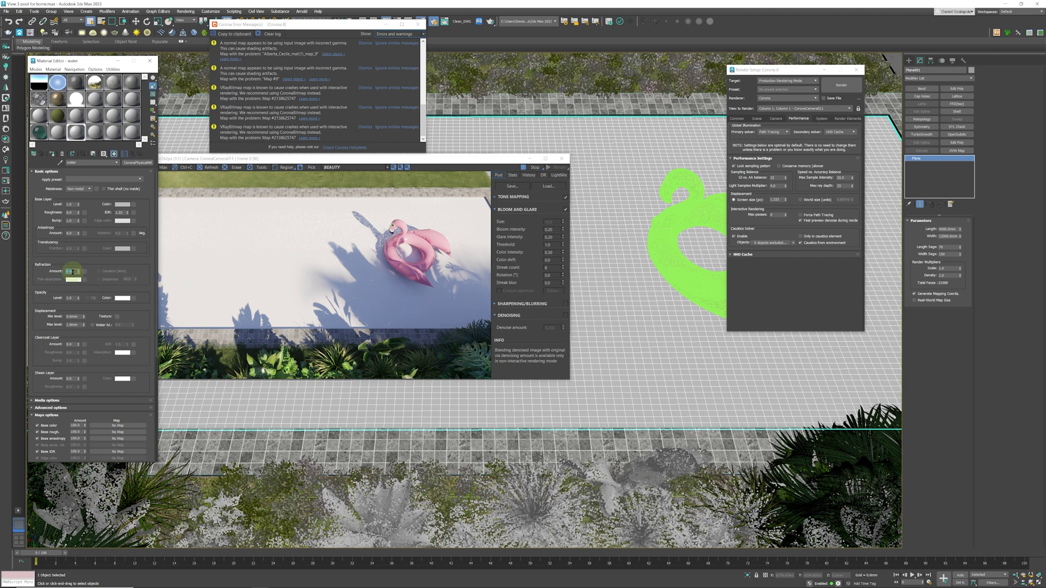
{"action": "type", "text": "1"}
{"action": "key", "text": "Return"}
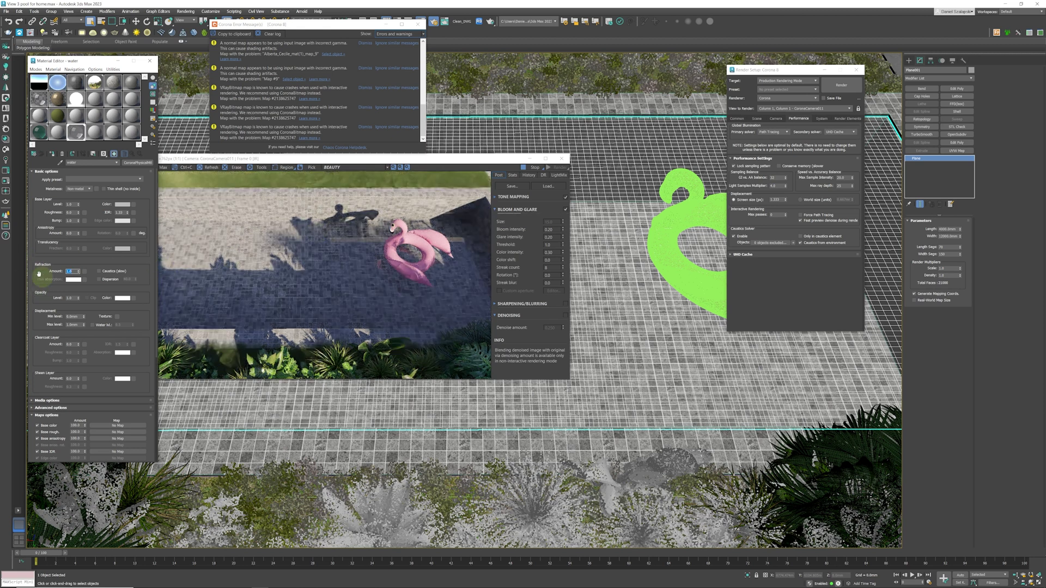
- Set the water material's volumetric absorption color to a pale blue-green with a blue value of 129
{"action": "scroll", "coordinate": [44, 256], "scroll_direction": "down", "scroll_amount": 2}
{"action": "scroll", "coordinate": [44, 247], "scroll_direction": "down", "scroll_amount": 1}
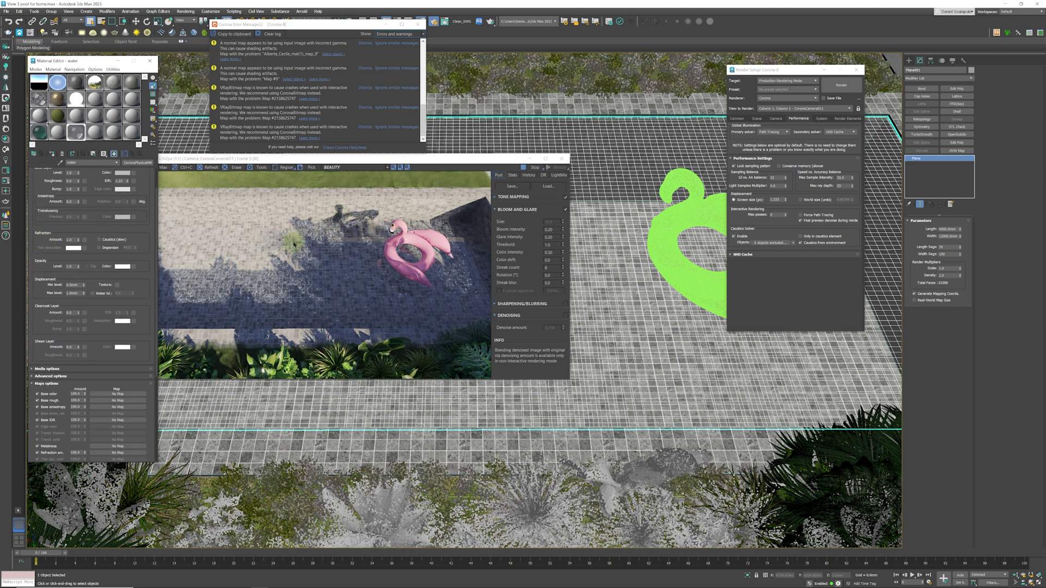
{"action": "scroll", "coordinate": [41, 297], "scroll_direction": "down", "scroll_amount": 2}
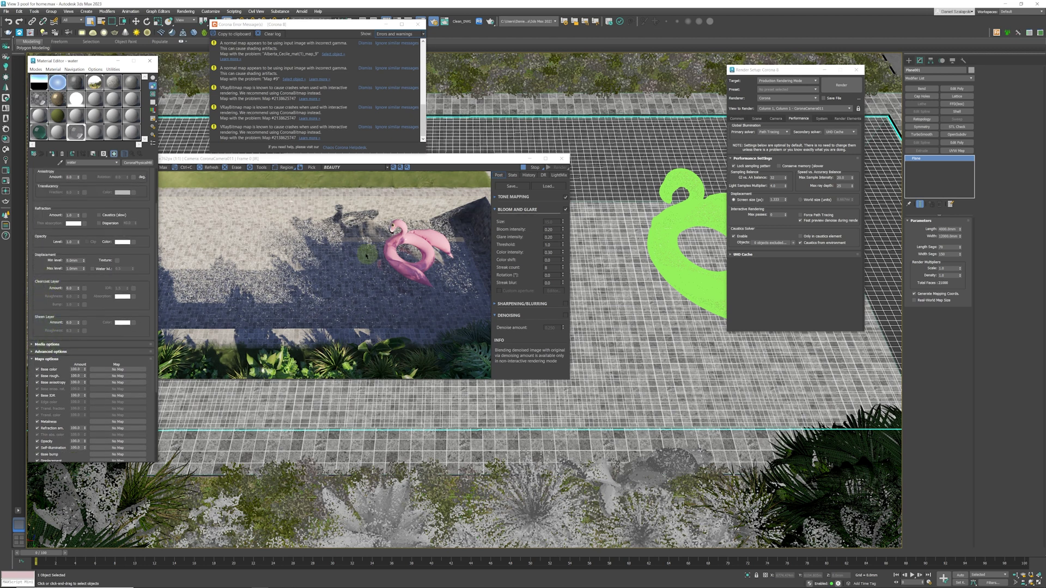
{"action": "left_click", "coordinate": [35, 345]}
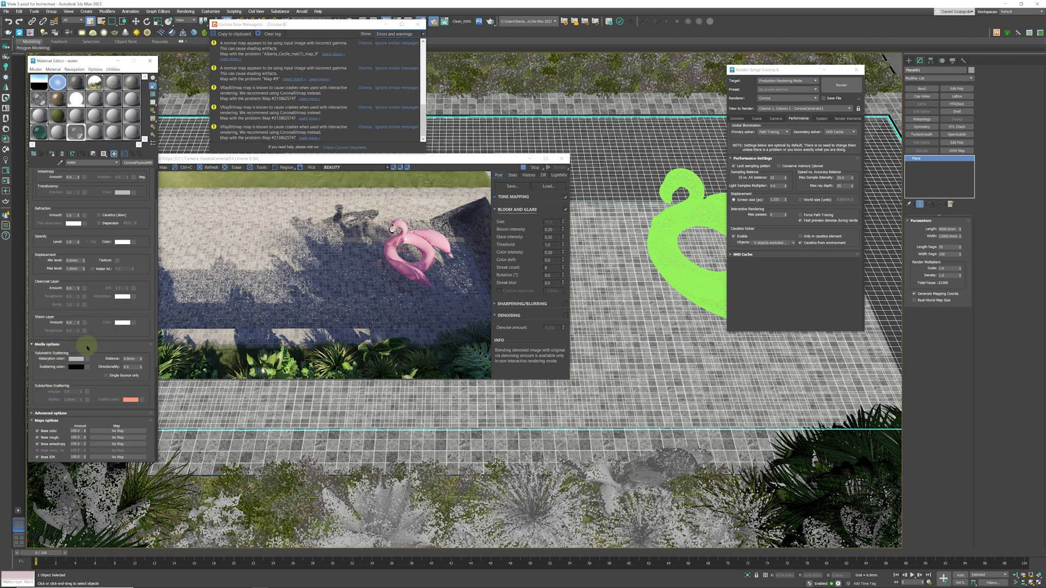
{"action": "scroll", "coordinate": [87, 347], "scroll_direction": "down", "scroll_amount": 3}
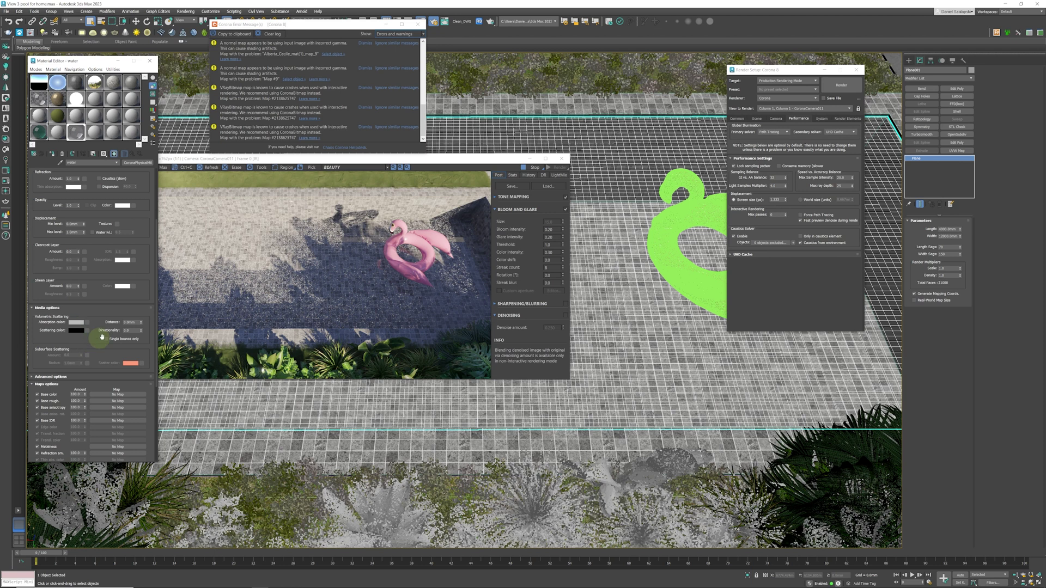
{"action": "left_click", "coordinate": [77, 323]}
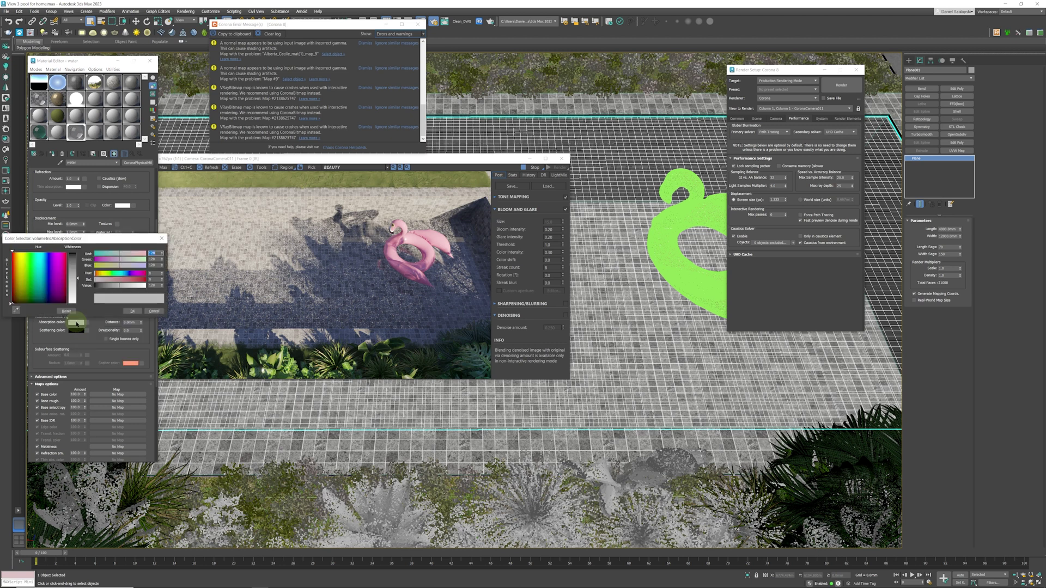
{"action": "left_click_drag", "start_coordinate": [99, 238], "coordinate": [238, 195]}
{"action": "left_click", "coordinate": [235, 211]}
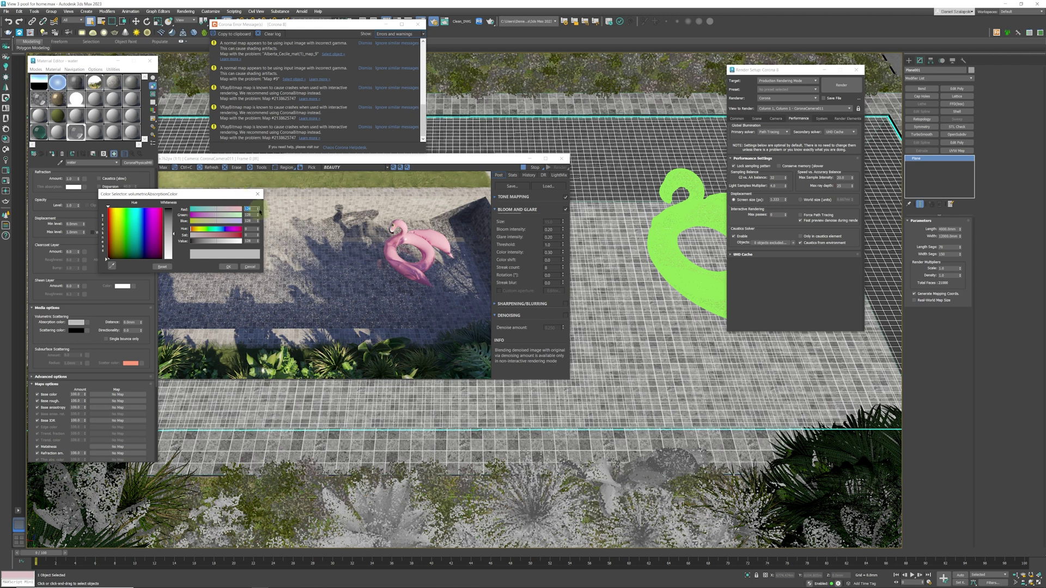
{"action": "left_click", "coordinate": [247, 215]}
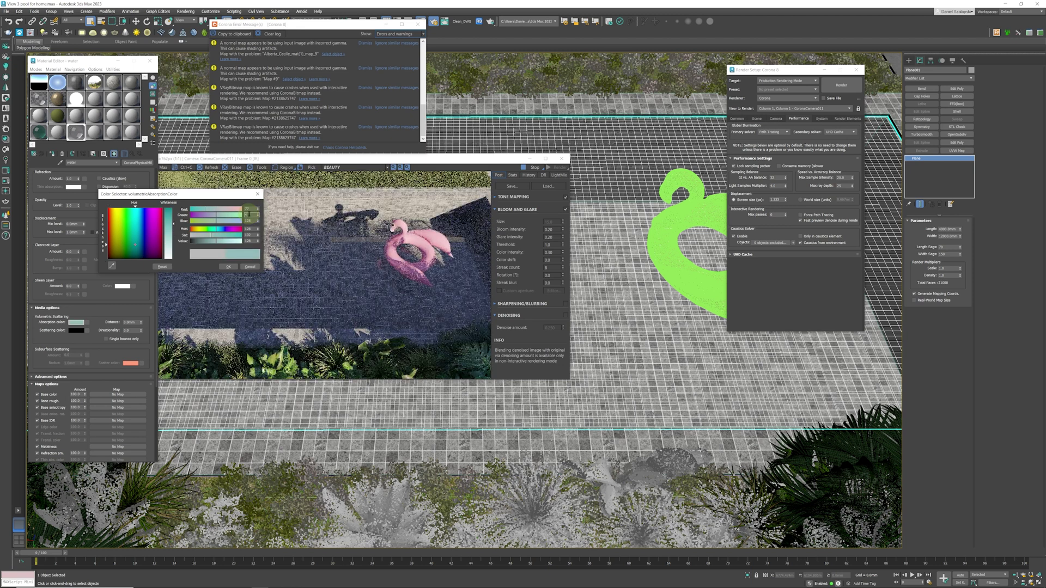
{"action": "left_click", "coordinate": [248, 221]}
{"action": "type", "text": "129"}
{"action": "key", "text": "Return"}
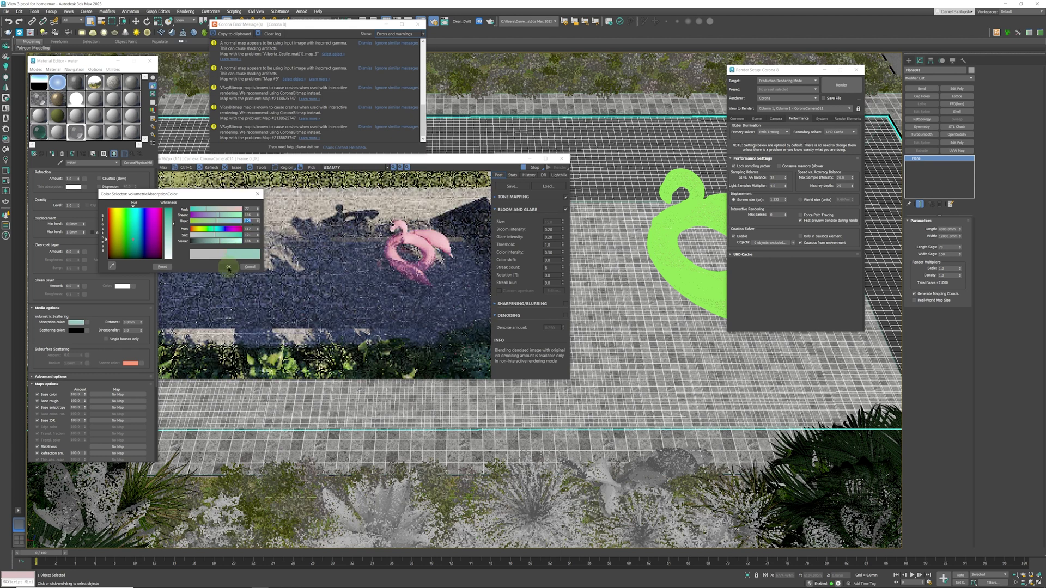
{"action": "left_click", "coordinate": [229, 267]}
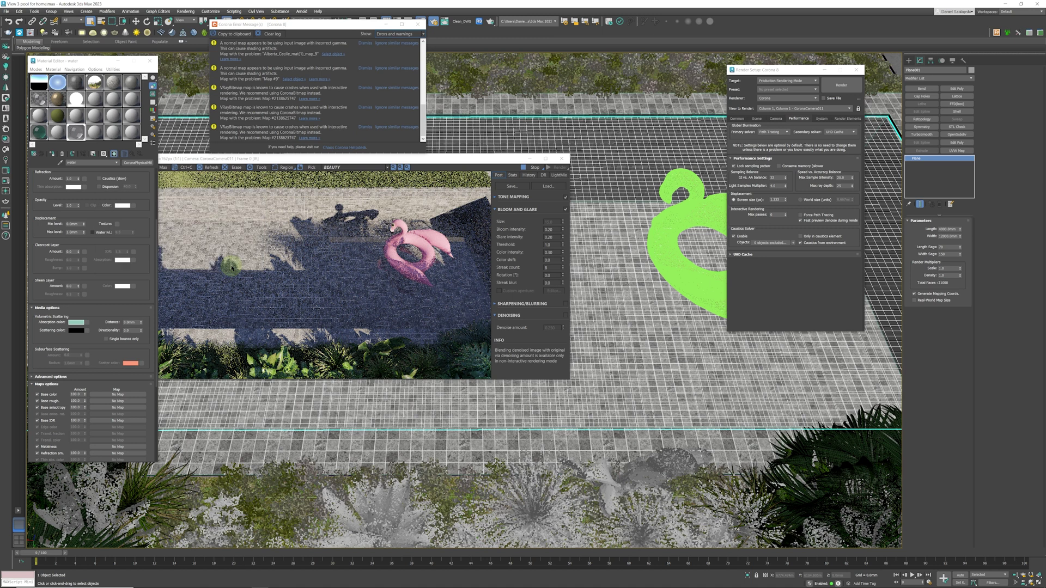
- Increase the volumetric absorption distance of the water material so the pool floor shows a green-blue tint
{"action": "double_click", "coordinate": [136, 322]}
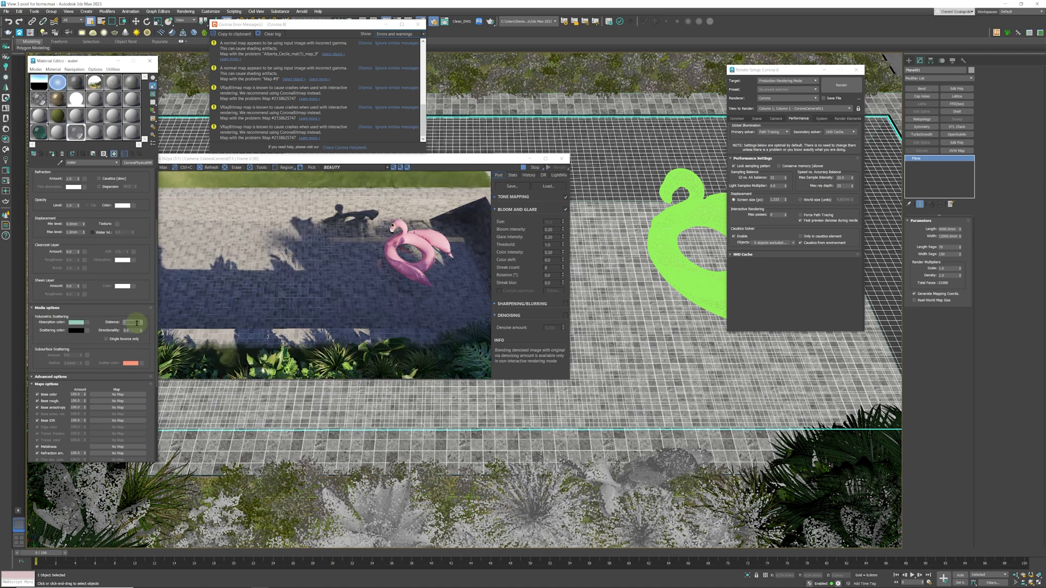
{"action": "key", "text": "Return"}
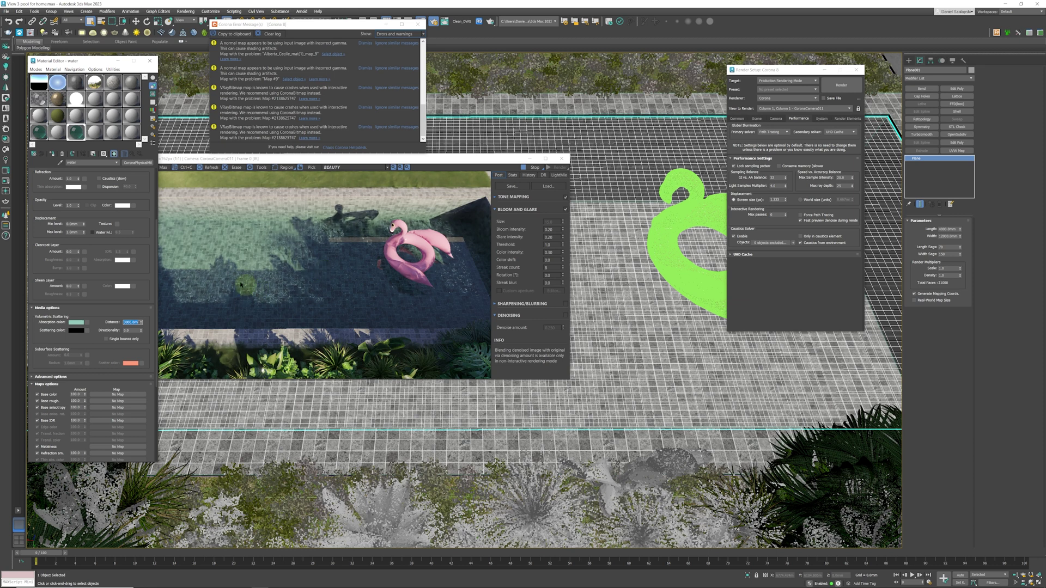
{"action": "left_click_drag", "start_coordinate": [389, 158], "coordinate": [438, 160]}
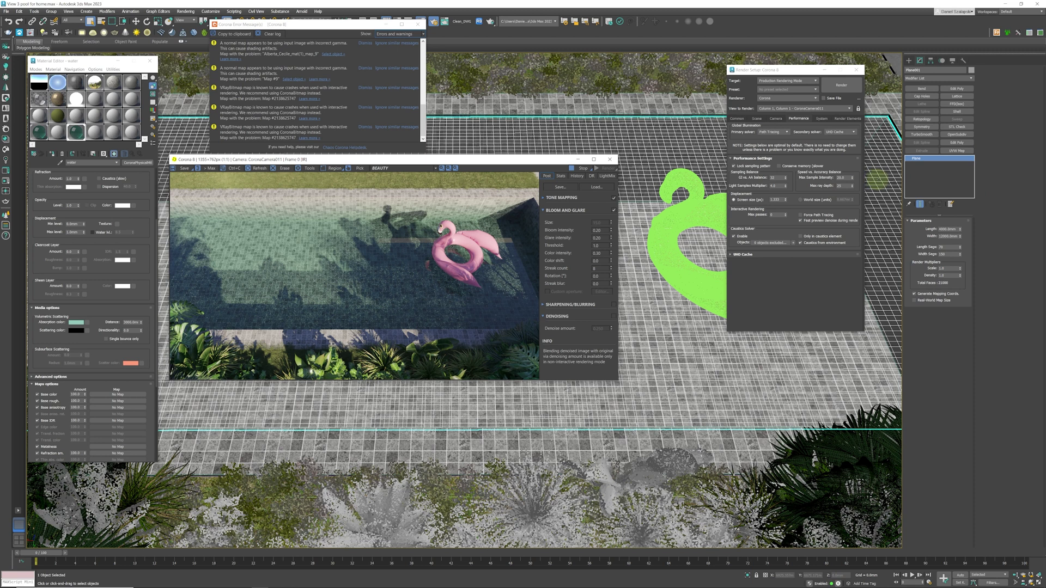
- Add a CoronaDisplacementMod modifier to the water plane and assign a Noise map as its custom displacement map
{"action": "left_click", "coordinate": [971, 79]}
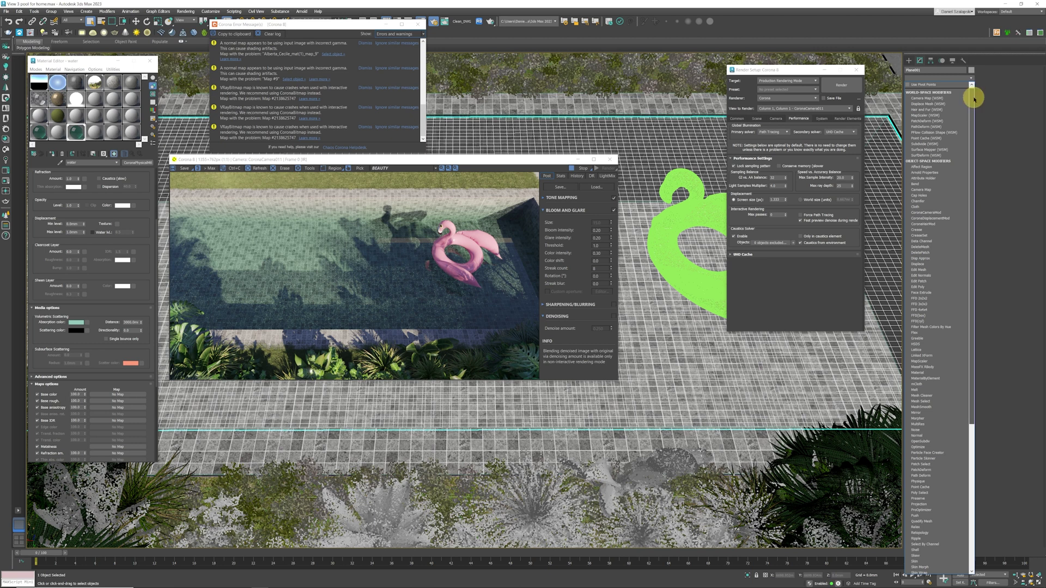
{"action": "left_click", "coordinate": [933, 218]}
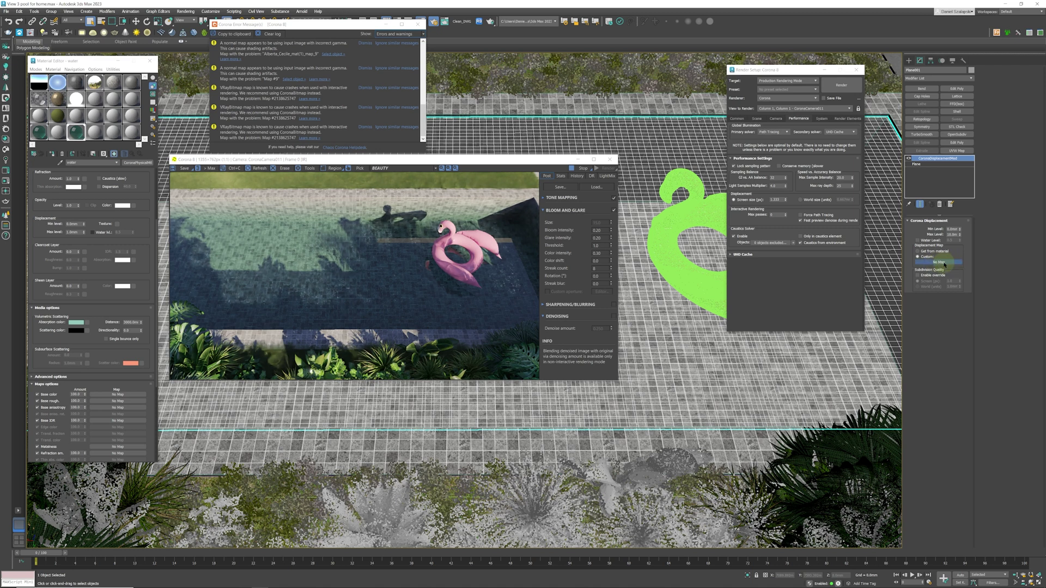
{"action": "left_click", "coordinate": [944, 264]}
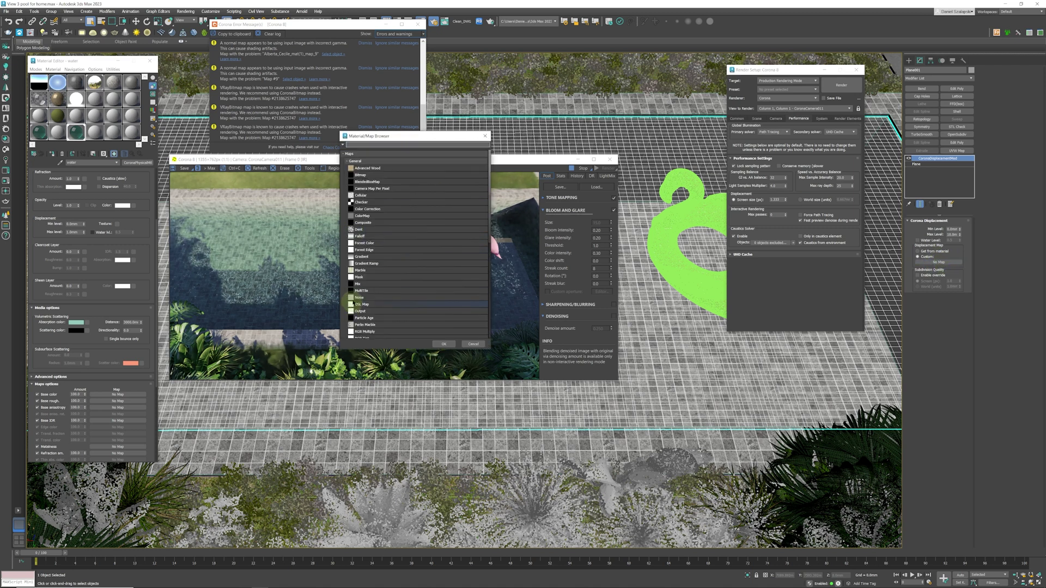
{"action": "left_click", "coordinate": [355, 298]}
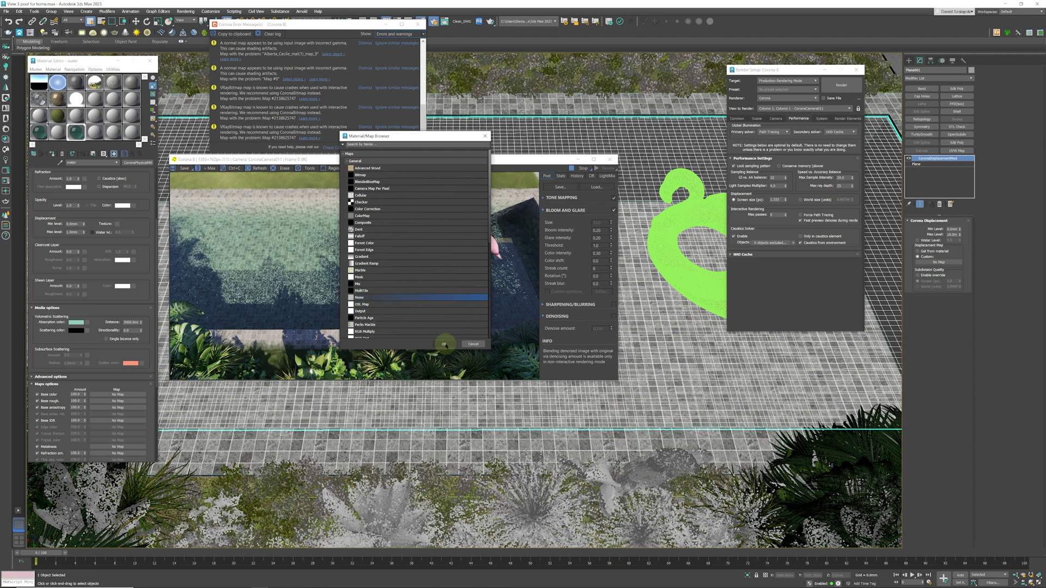
{"action": "left_click", "coordinate": [443, 344]}
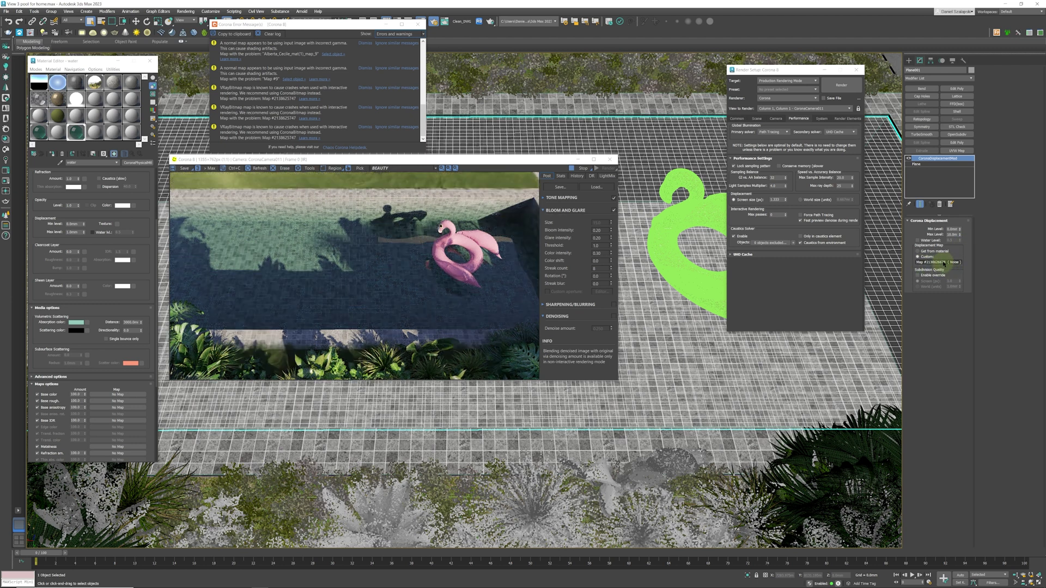
- Load the displacement modifier's noise map into the empty material slot beside the water material and open an enlarged preview of it
{"action": "left_click_drag", "start_coordinate": [944, 264], "coordinate": [117, 224]}
{"action": "left_click", "coordinate": [78, 282]}
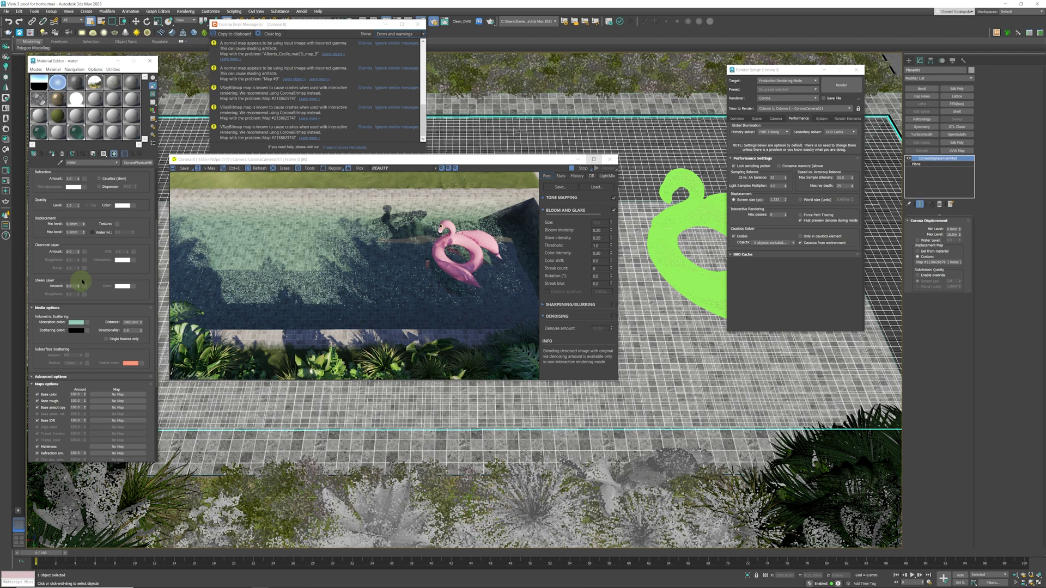
{"action": "left_click", "coordinate": [95, 134]}
{"action": "left_click", "coordinate": [96, 137]}
{"action": "double_click", "coordinate": [95, 136]}
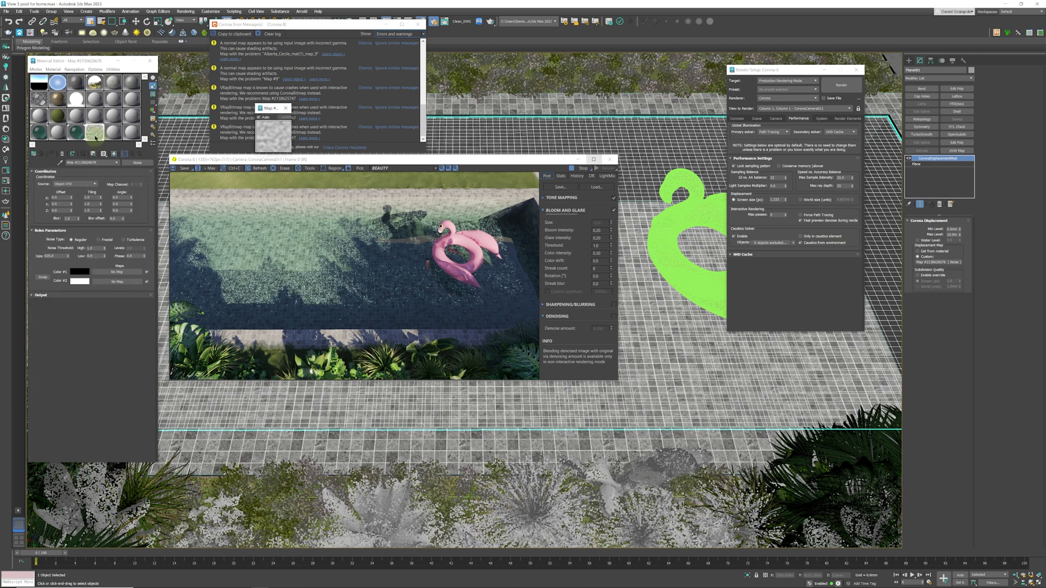
{"action": "left_click_drag", "start_coordinate": [290, 154], "coordinate": [384, 244]}
{"action": "left_click_drag", "start_coordinate": [320, 112], "coordinate": [387, 37]}
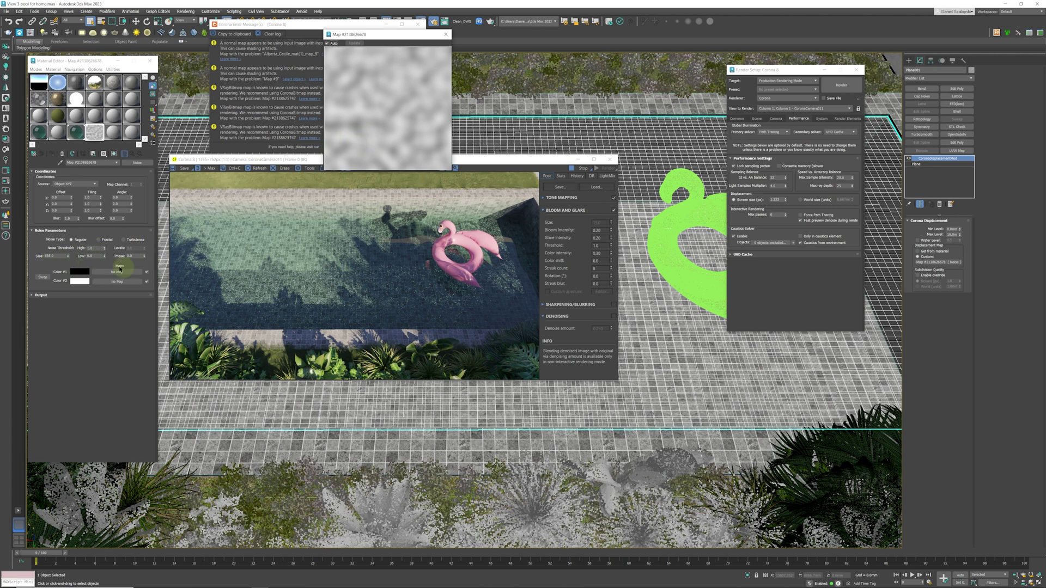
- Set the noise map's size to 200
{"action": "double_click", "coordinate": [58, 256]}
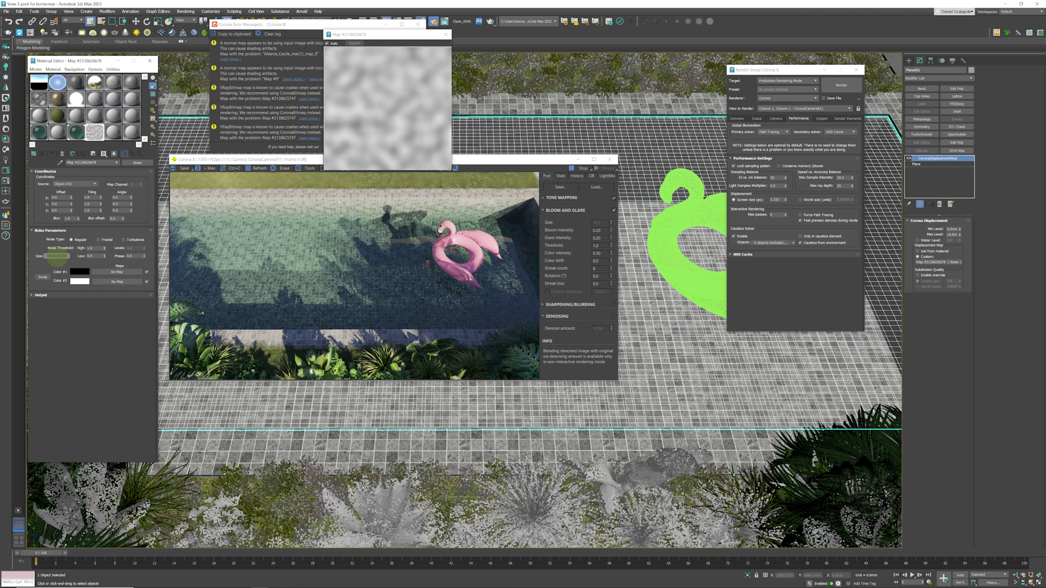
{"action": "type", "text": "200"}
{"action": "key", "text": "Return"}
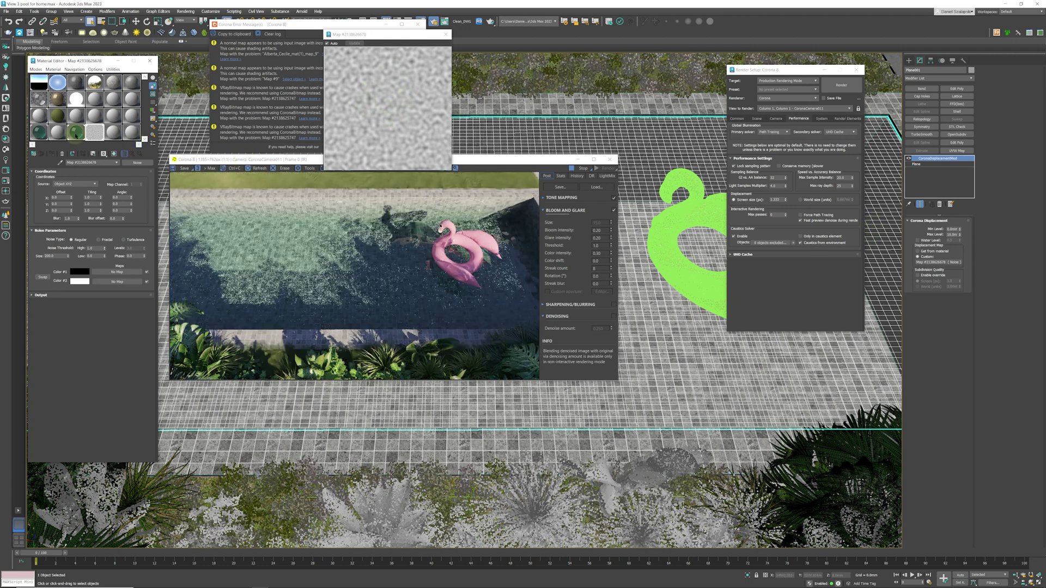
- Enable caustics in the water material's refraction settings
{"action": "left_click", "coordinate": [76, 133]}
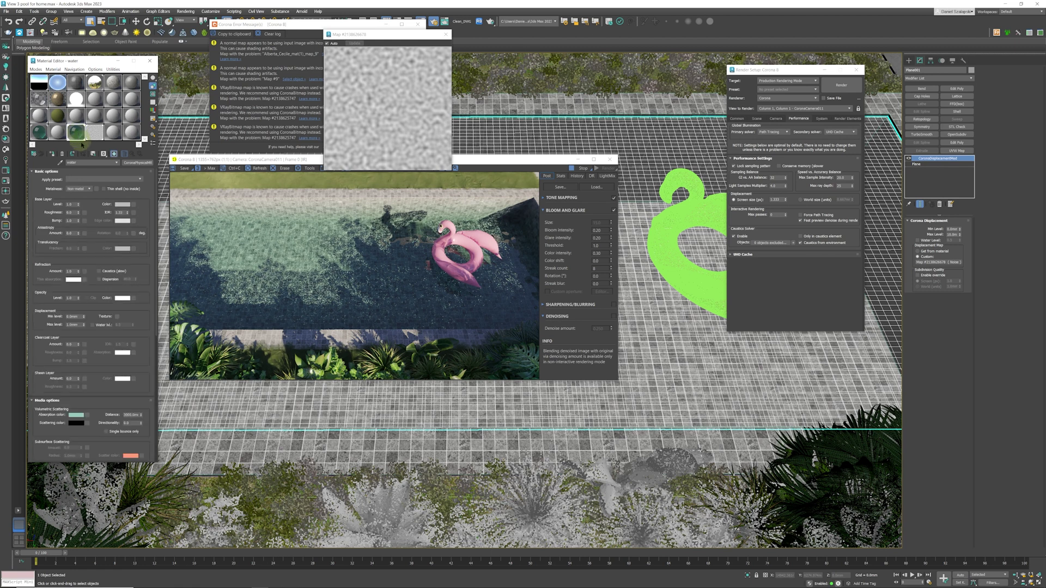
{"action": "left_click", "coordinate": [99, 271]}
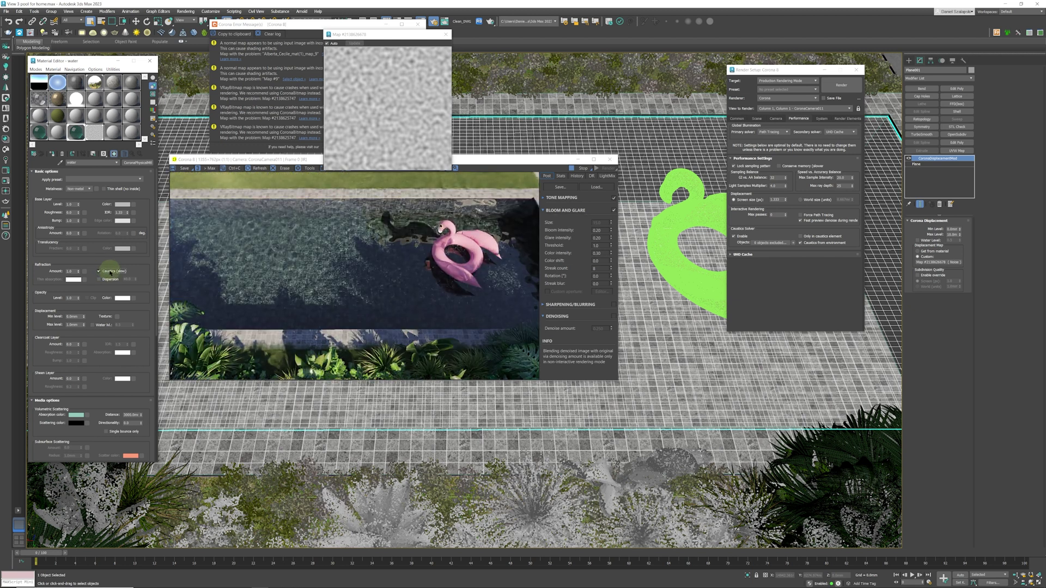
{"action": "left_click", "coordinate": [114, 272]}
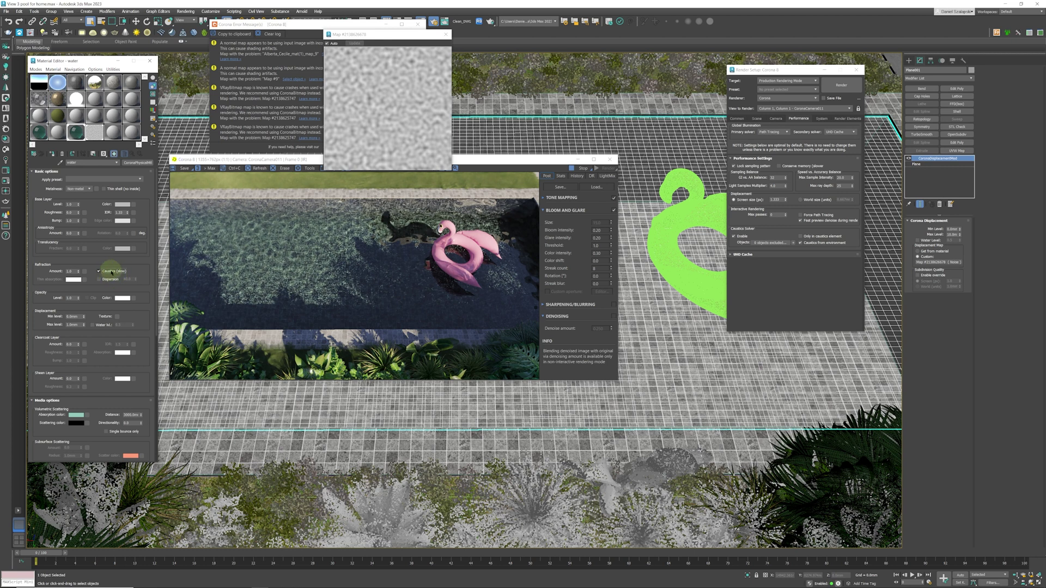
{"action": "left_click", "coordinate": [235, 298]}
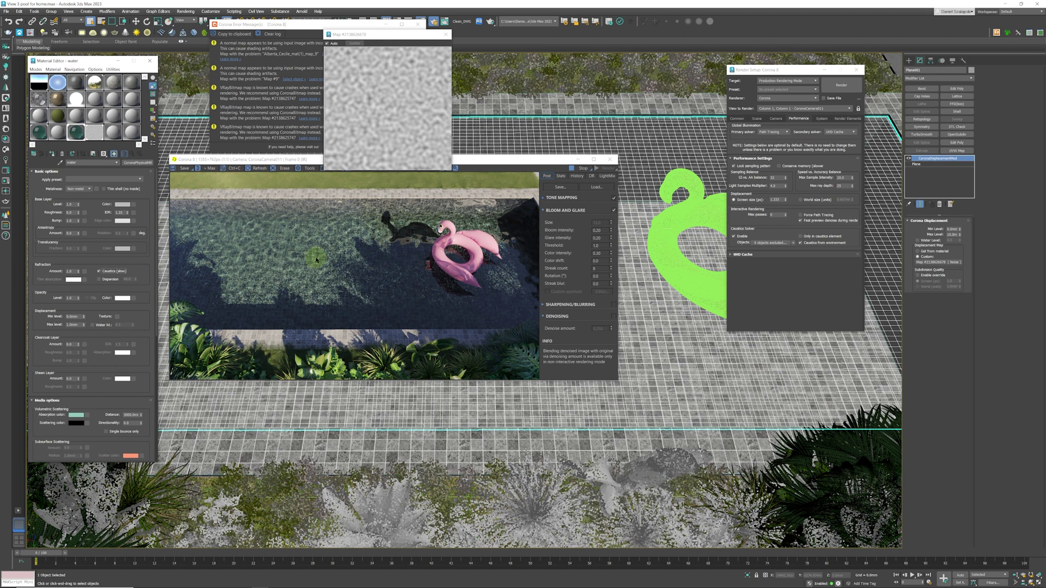
- Enable the color map in the noise map's output and add a lower and an upper point on its curve
{"action": "left_click", "coordinate": [118, 316]}
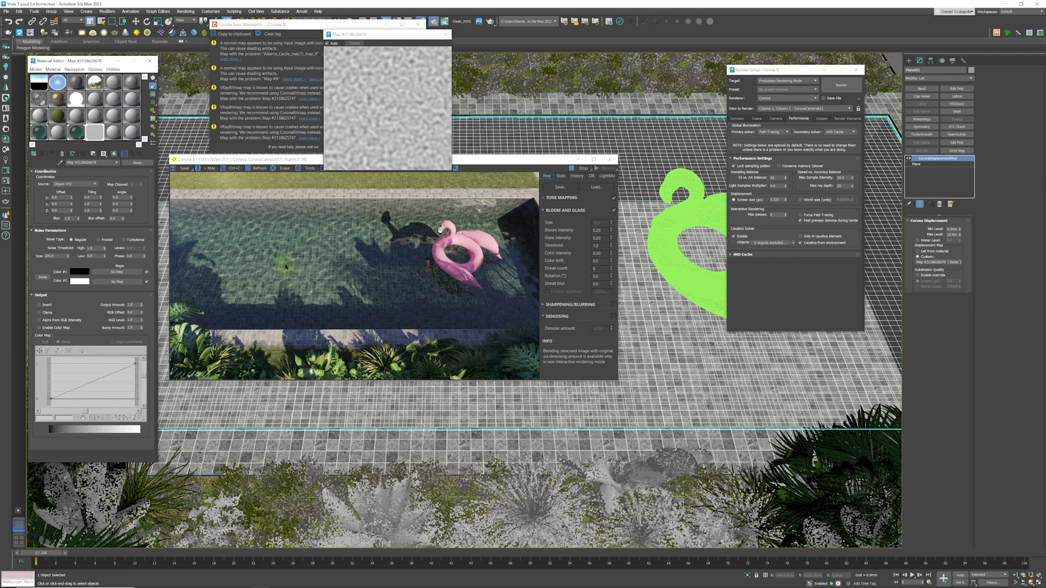
{"action": "left_click", "coordinate": [40, 328]}
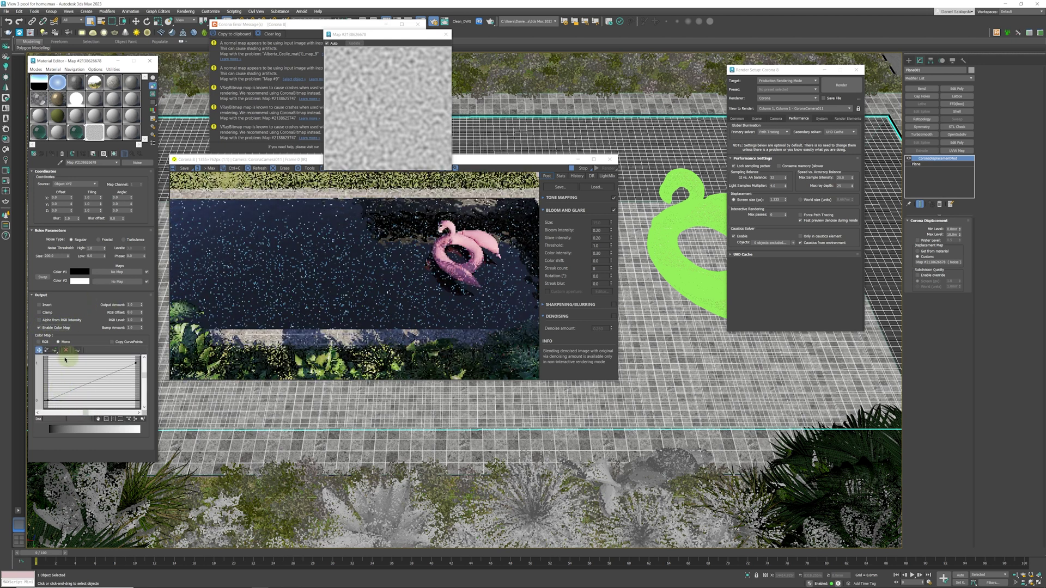
{"action": "left_click", "coordinate": [54, 350]}
{"action": "left_click", "coordinate": [66, 391]}
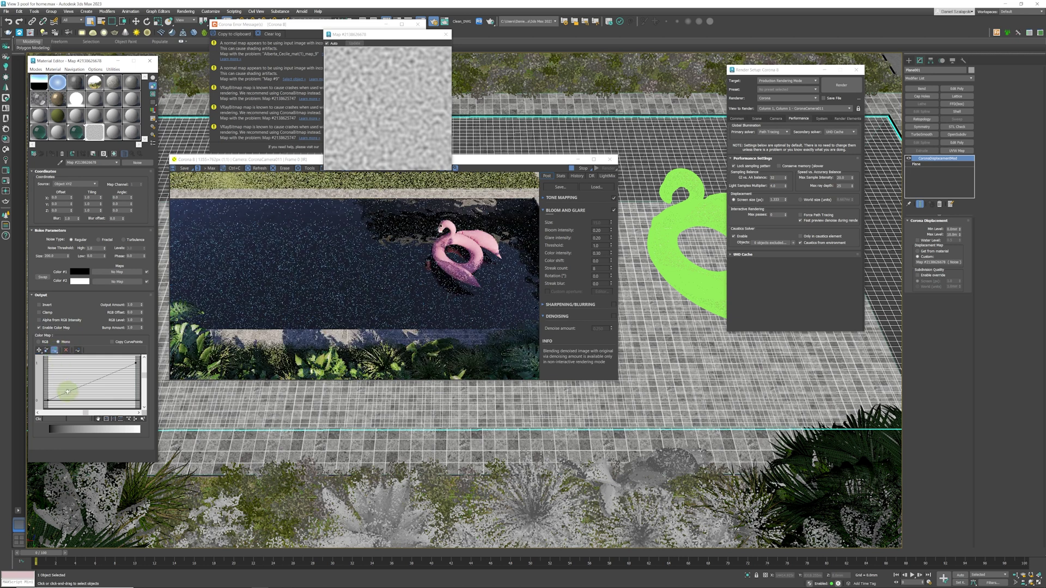
{"action": "left_click", "coordinate": [115, 372]}
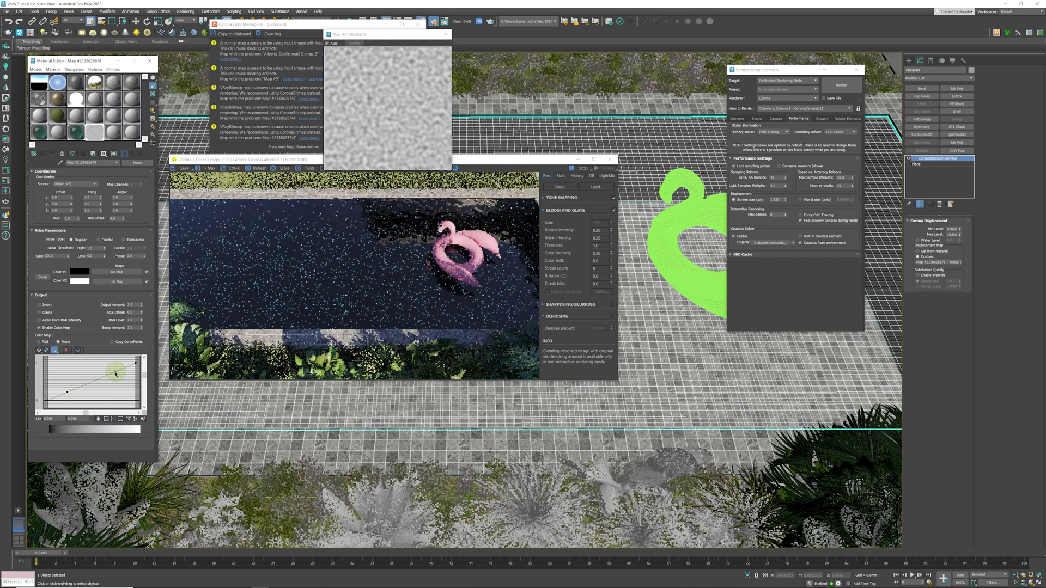
- Raise the upper curve point and lower the lower one to bend the color map into a higher-contrast S-curve
{"action": "left_click", "coordinate": [39, 351]}
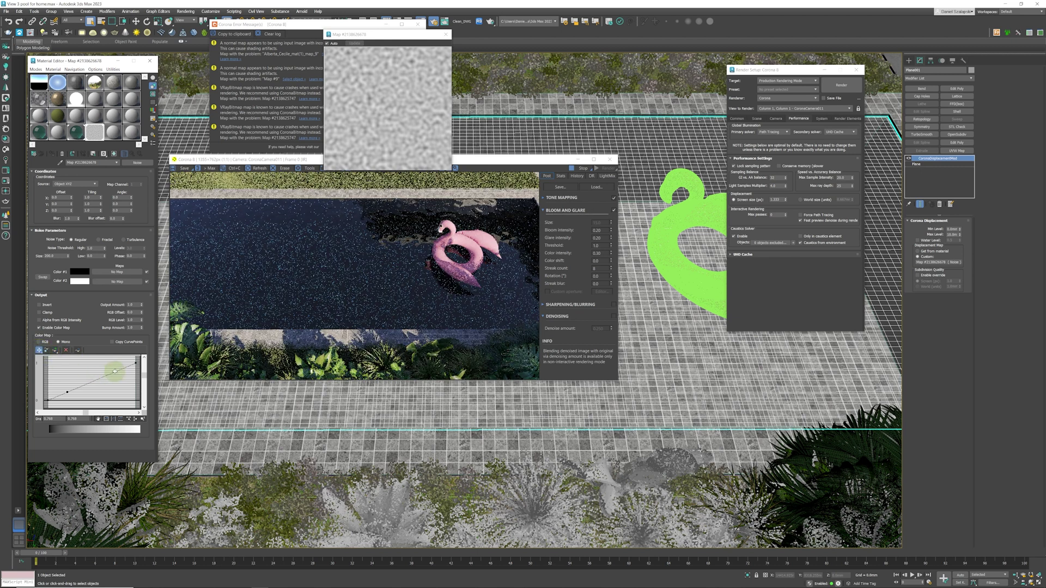
{"action": "left_click_drag", "start_coordinate": [115, 371], "coordinate": [112, 365]}
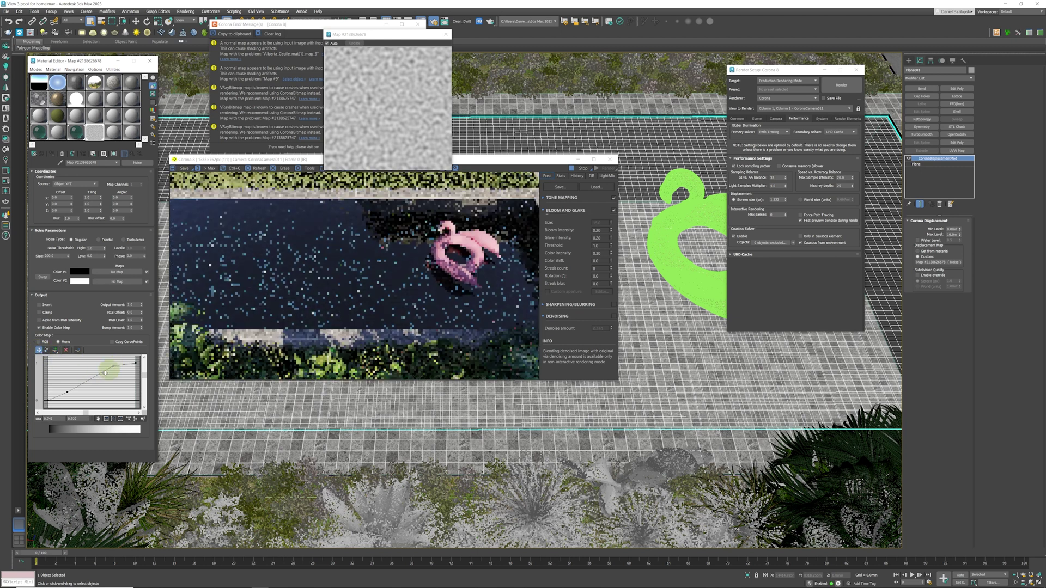
{"action": "left_click_drag", "start_coordinate": [67, 391], "coordinate": [72, 396]}
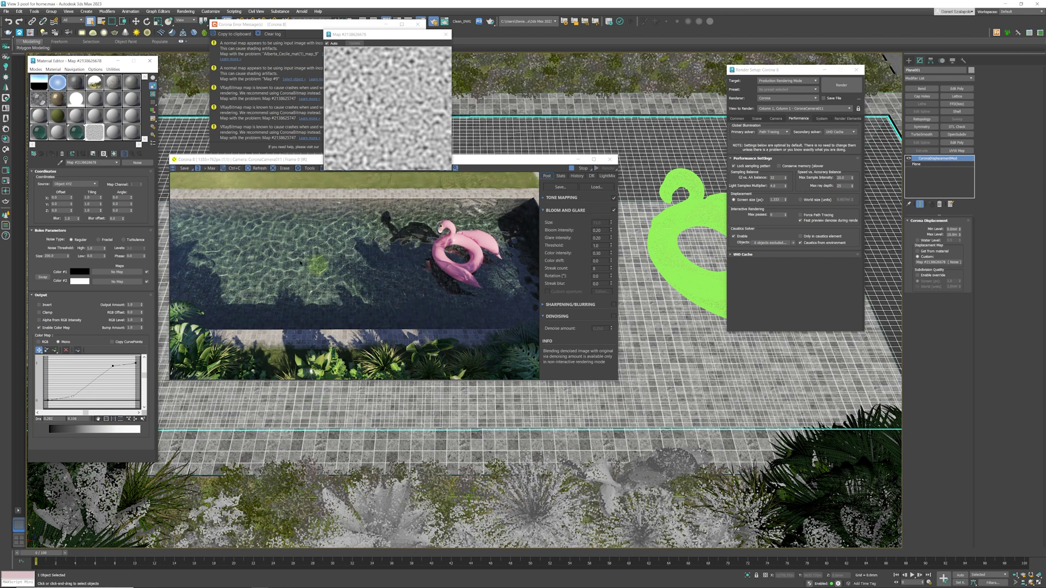
- Try a noise size of 50 and compare the finer ripples in the map preview and the interactive render
{"action": "double_click", "coordinate": [60, 256]}
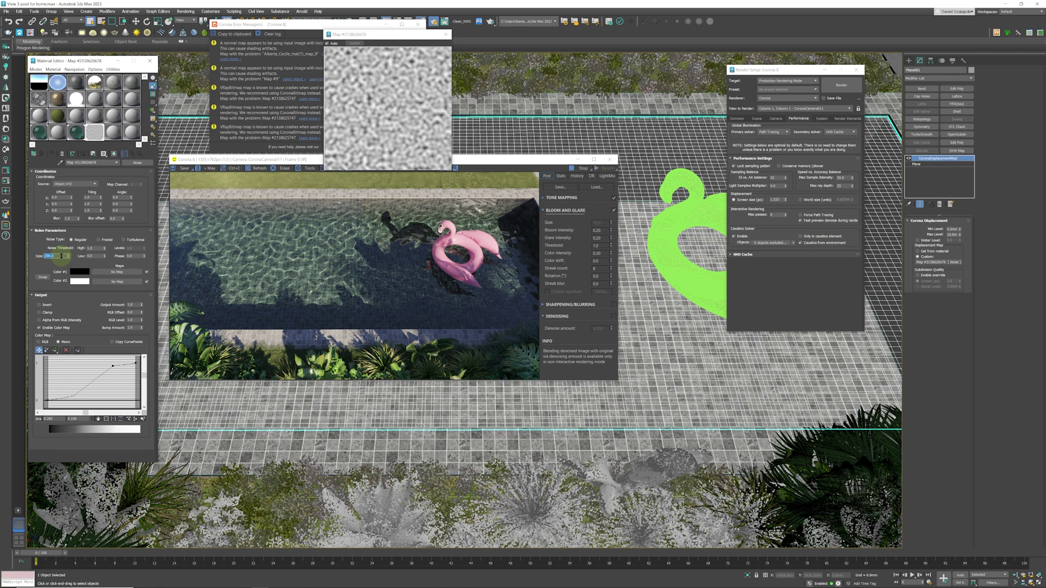
{"action": "key", "text": "Return"}
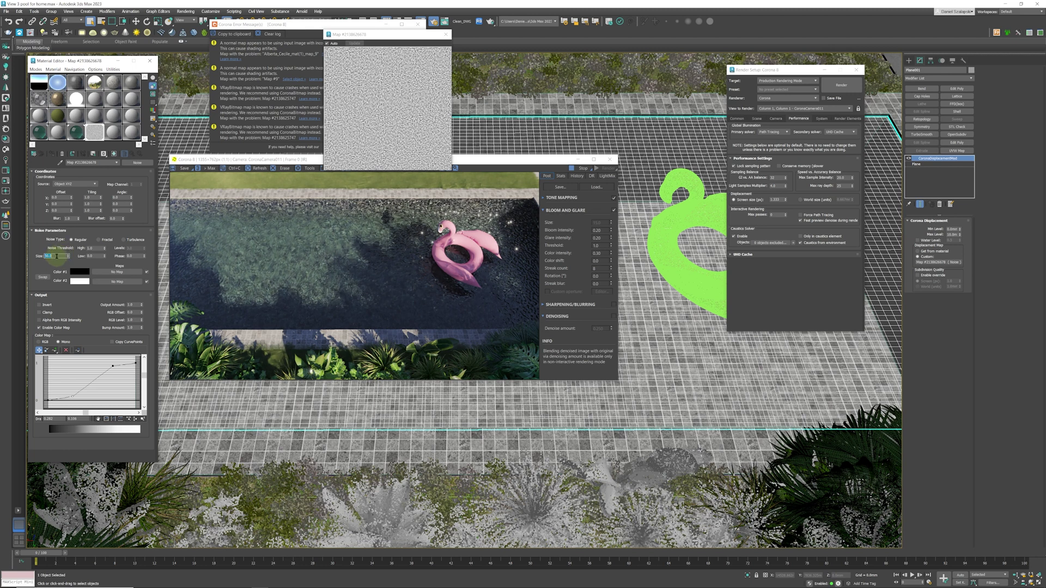
{"action": "left_click", "coordinate": [193, 226]}
{"action": "left_click", "coordinate": [366, 137]}
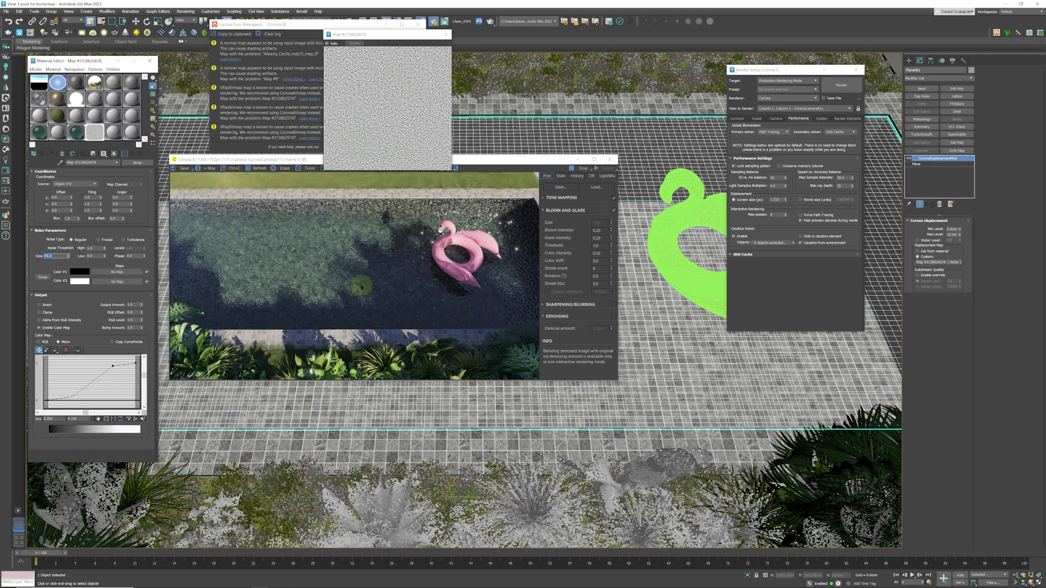
{"action": "left_click", "coordinate": [365, 129]}
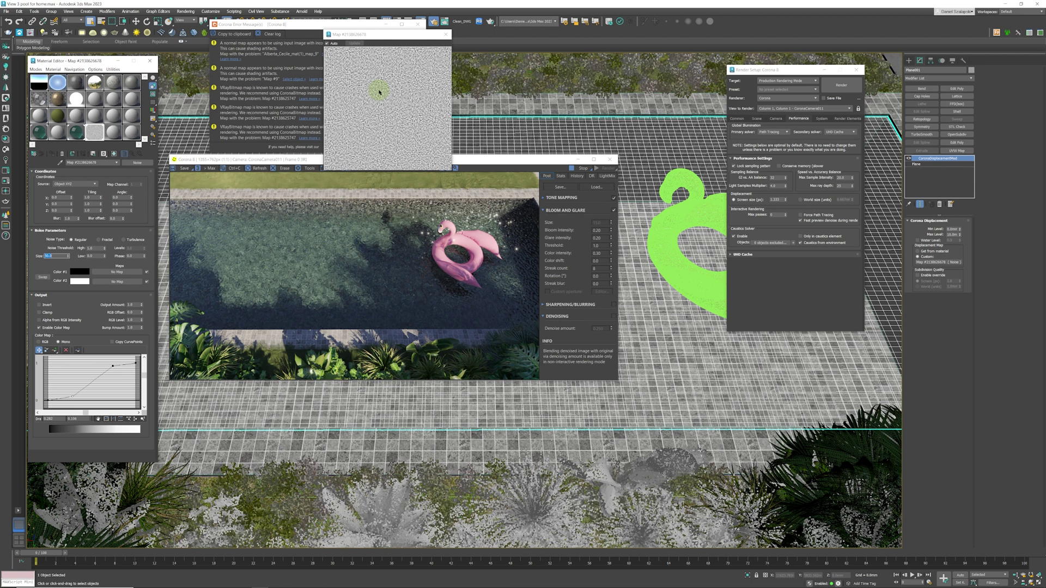
- Set the noise map's size to 150 and reposition the render window below the noise preview
{"action": "double_click", "coordinate": [54, 257]}
{"action": "key", "text": "Return"}
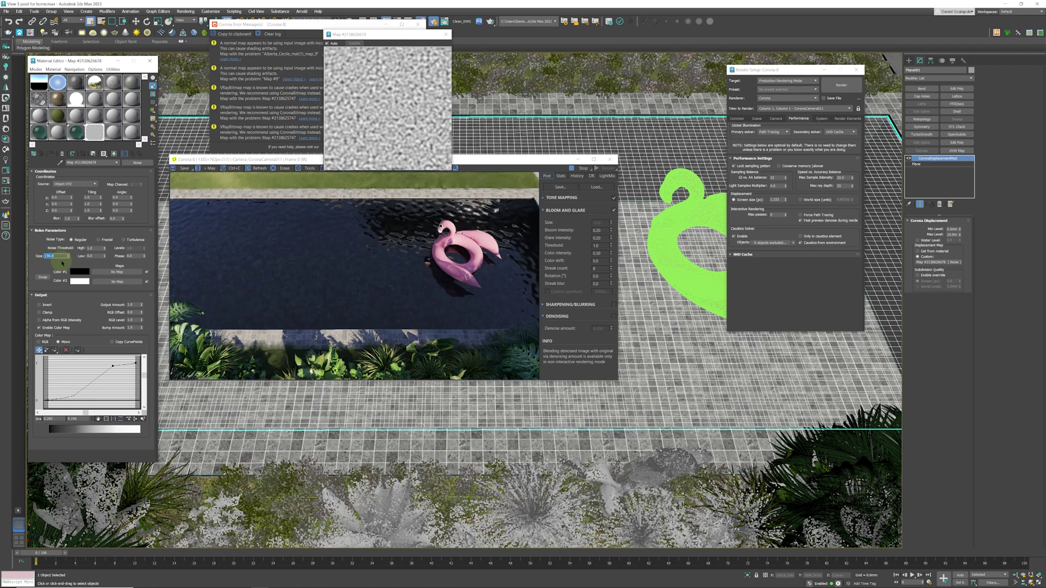
{"action": "type", "text": "150"}
{"action": "key", "text": "Return"}
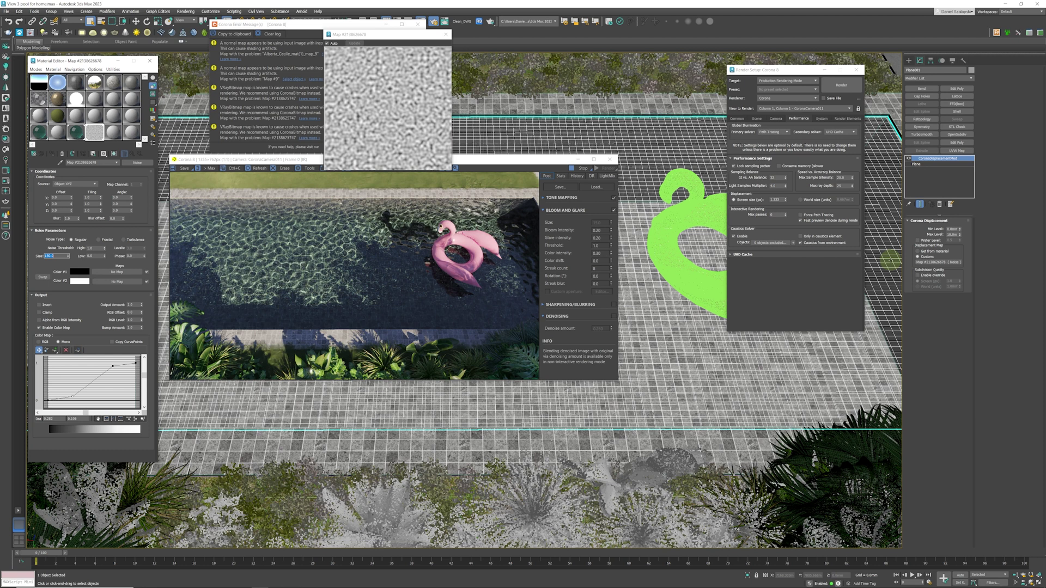
{"action": "left_click_drag", "start_coordinate": [510, 161], "coordinate": [530, 183]}
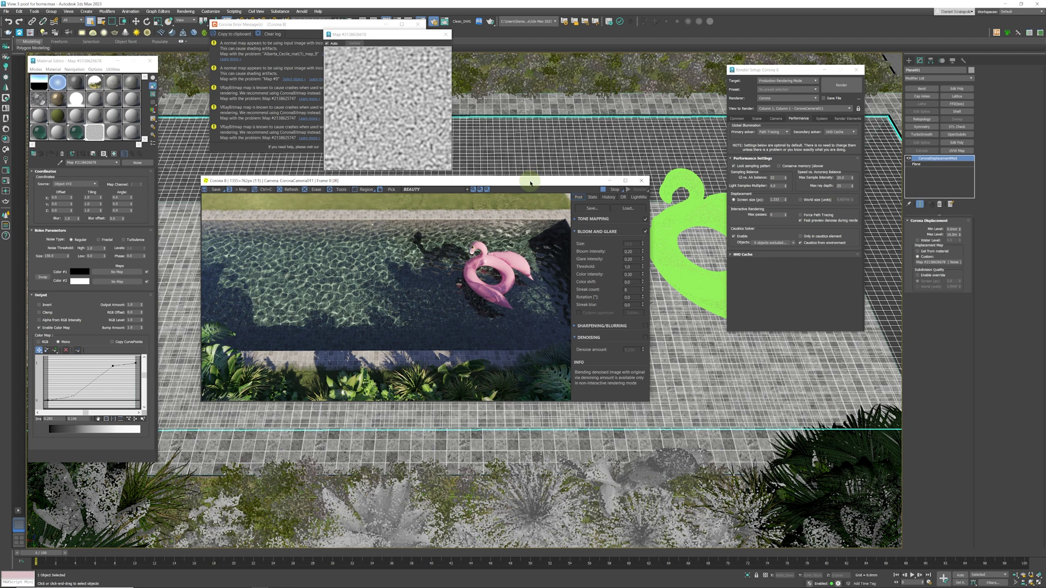